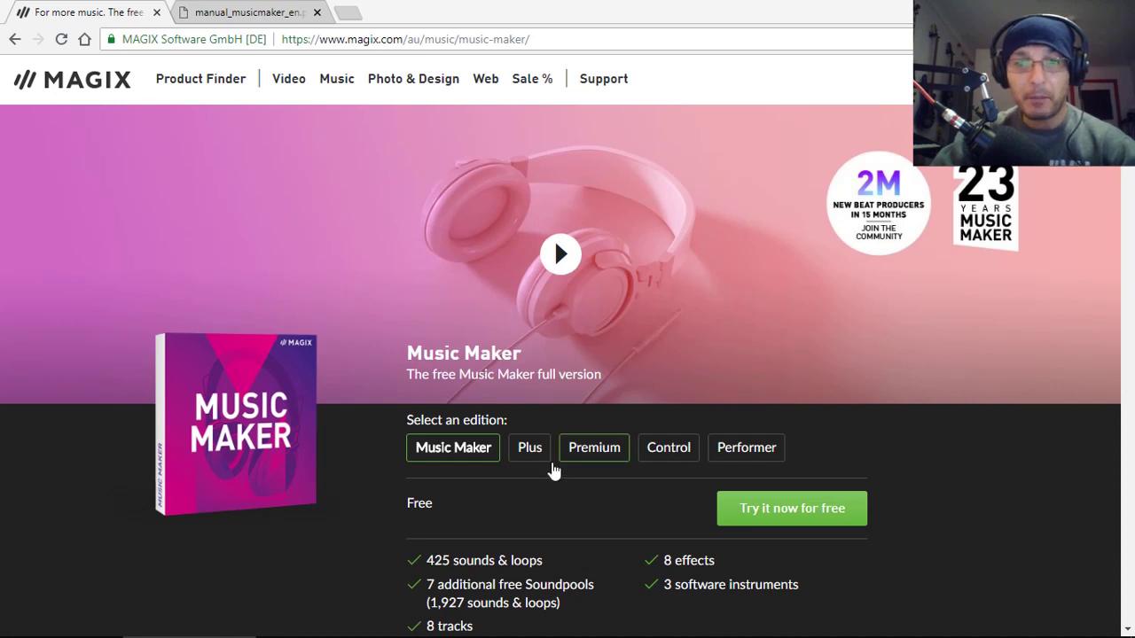
View the Plus, Premium, Control and Performer editions, including Premium's upgrade option, and return to the free Music Maker edition
click(530, 450)
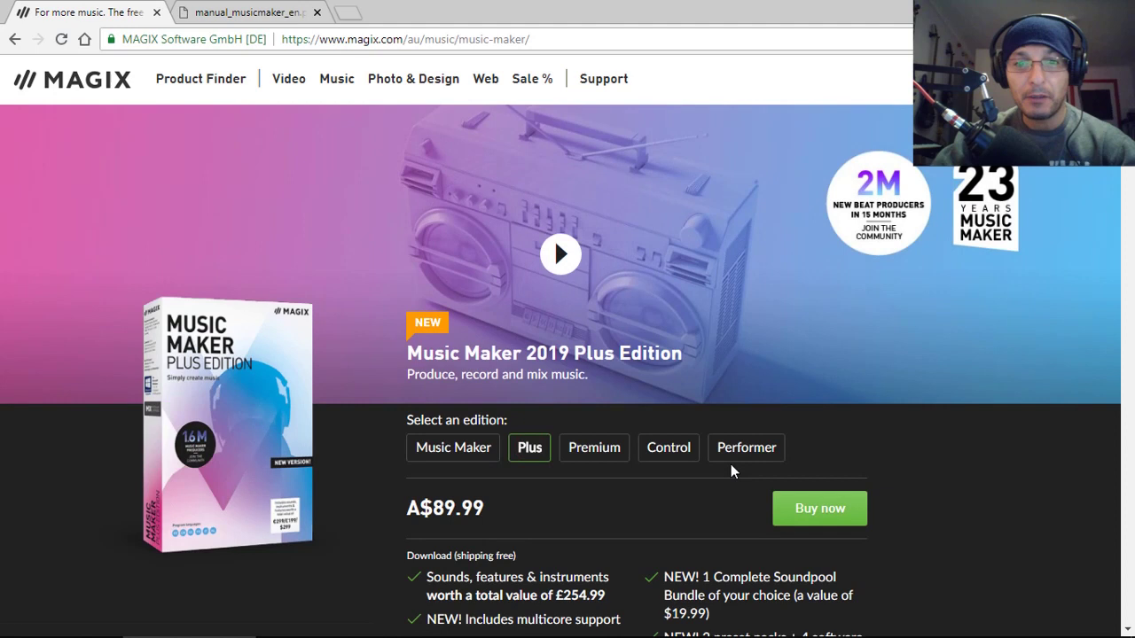
click(594, 450)
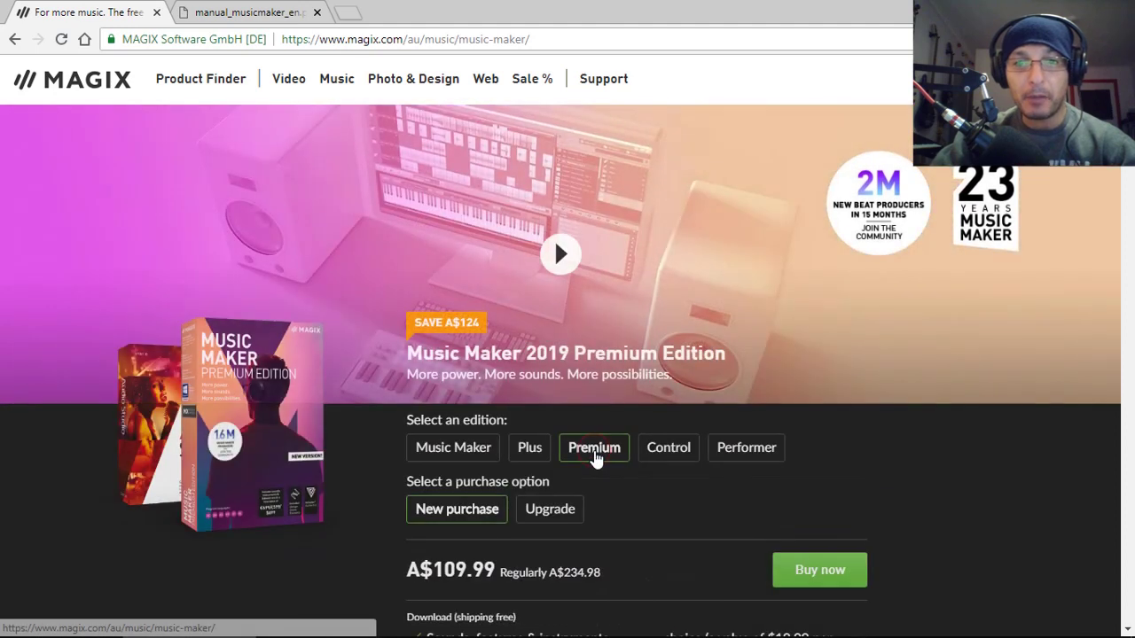
click(554, 511)
click(679, 451)
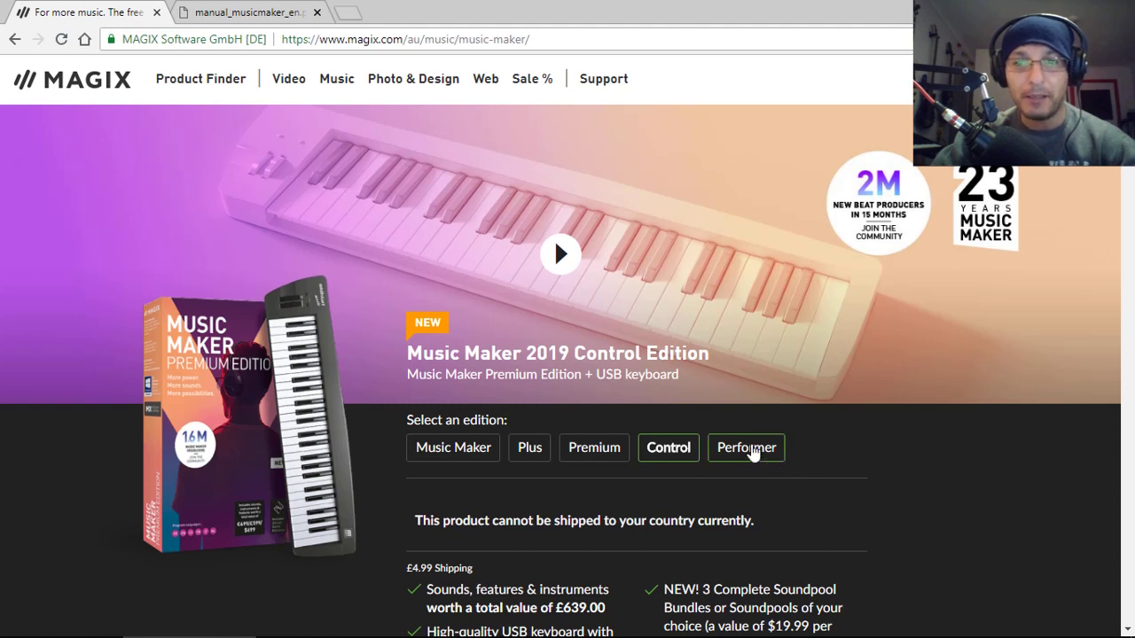
click(751, 452)
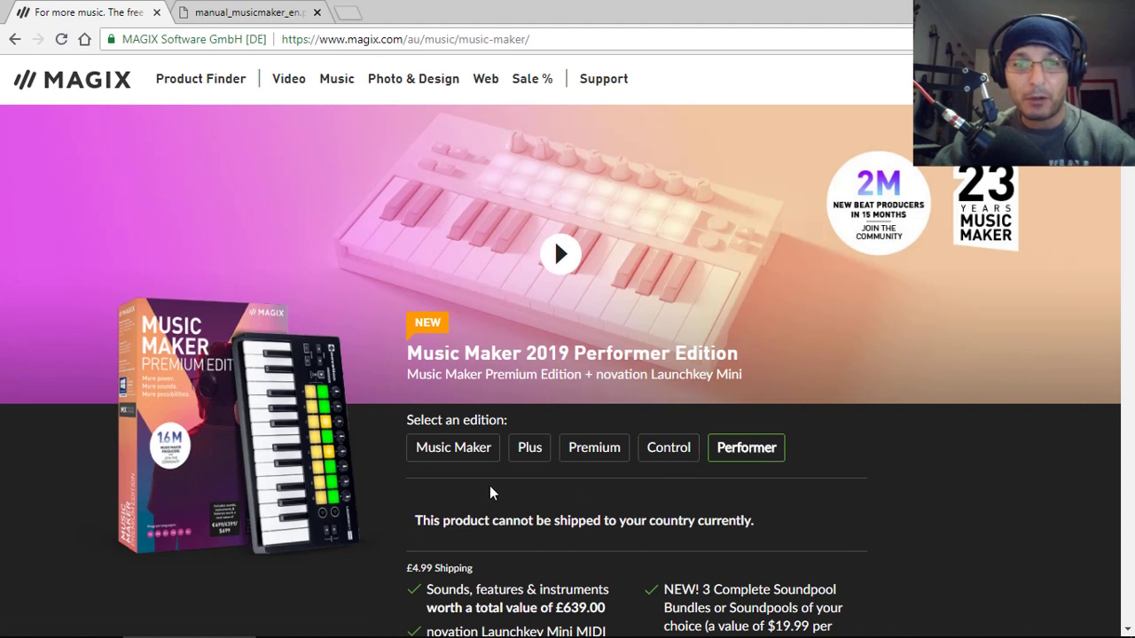
click(453, 450)
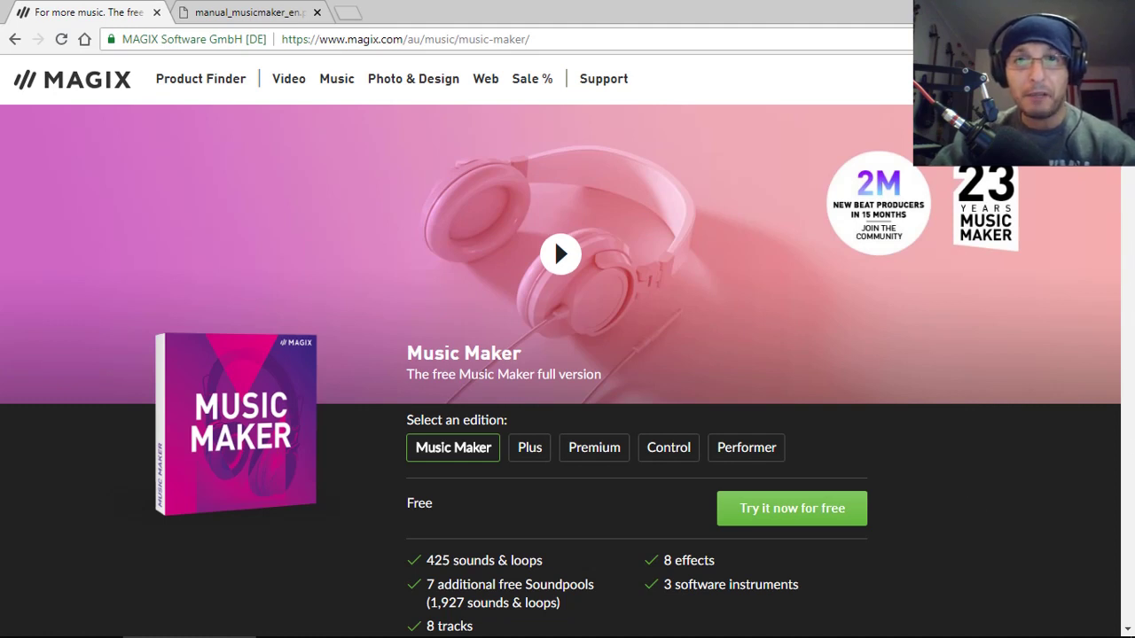
Read through the free edition's features, covering the audio engine, Soundpools, virtual instruments and audio effects
scroll(554, 238, down, 2)
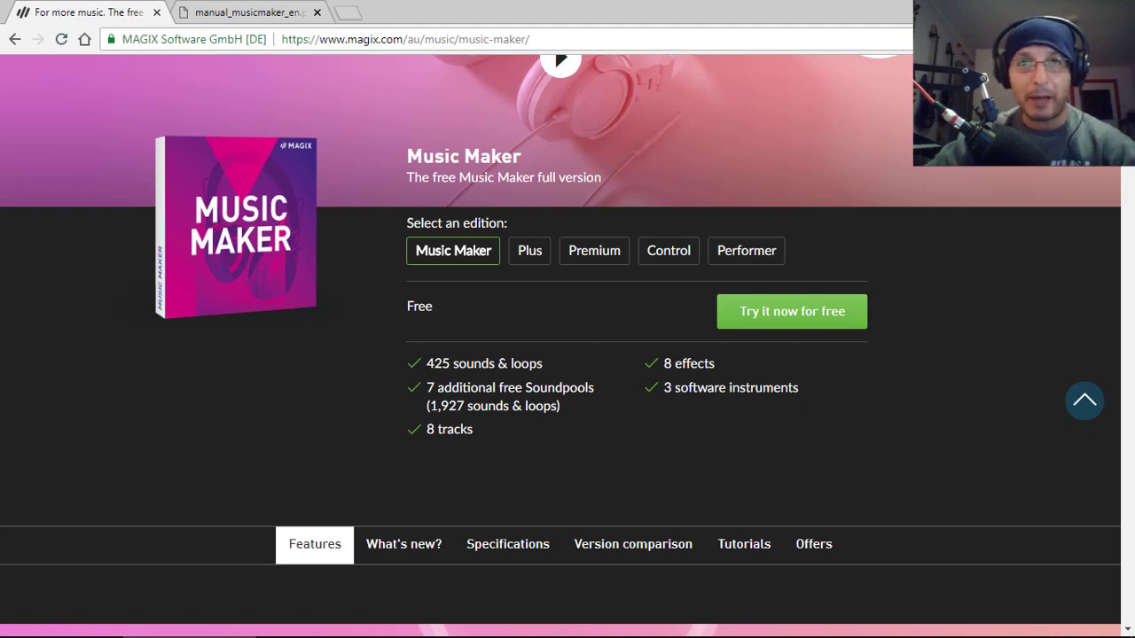
scroll(1058, 184, down, 5)
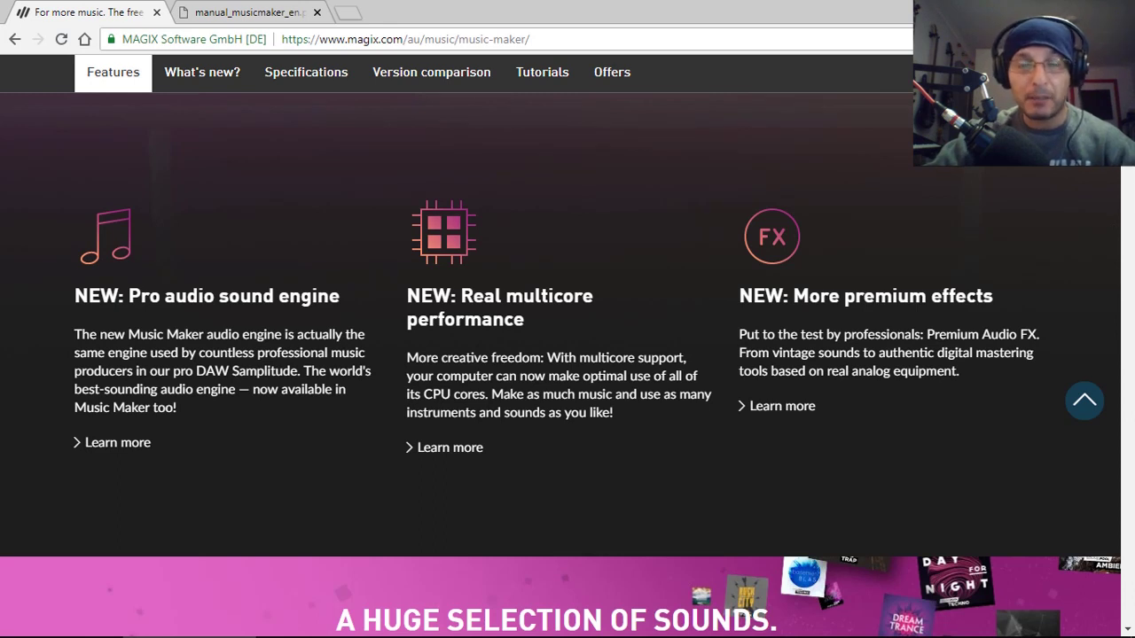
click(1128, 264)
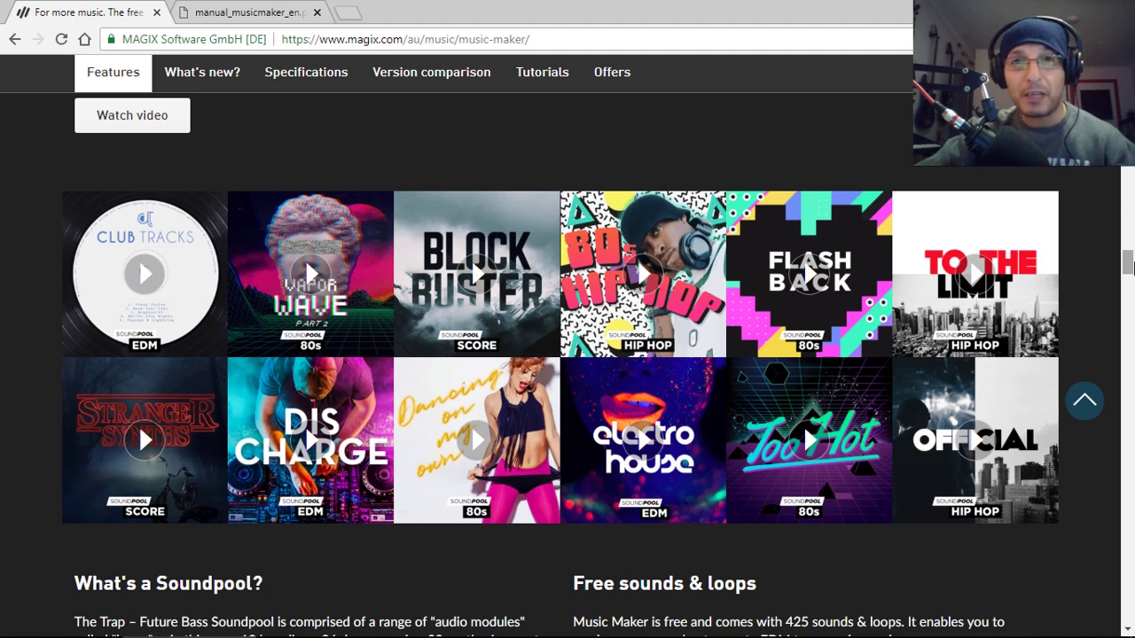
drag(1128, 265, 1127, 315)
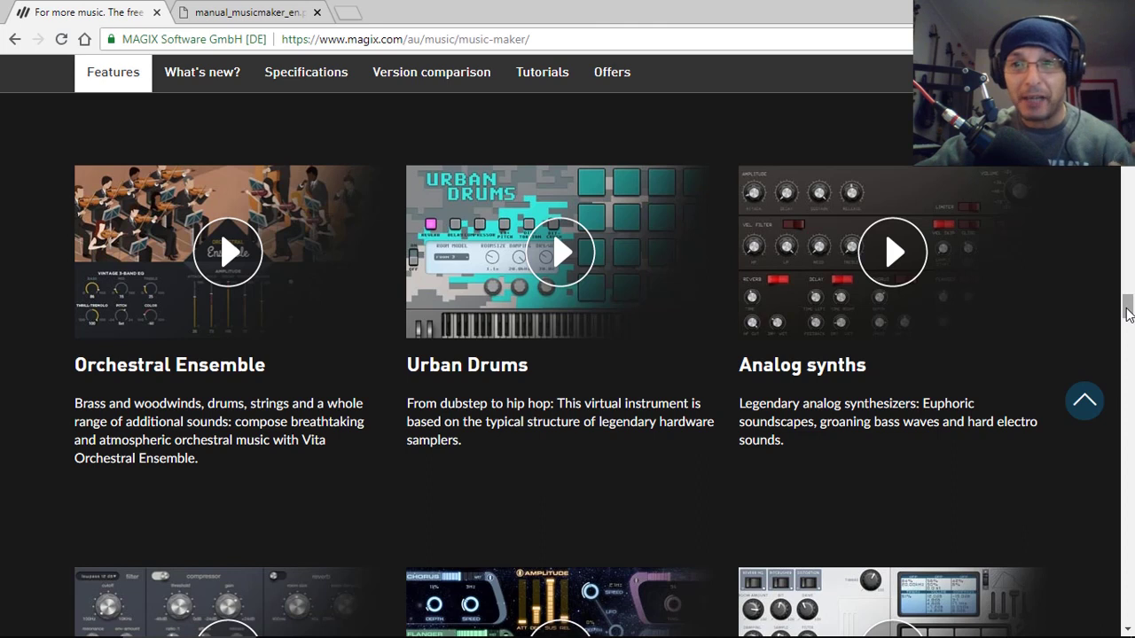
mouse_move(1127, 315)
mouse_down()
mouse_move(1129, 334)
mouse_move(1129, 321)
mouse_up()
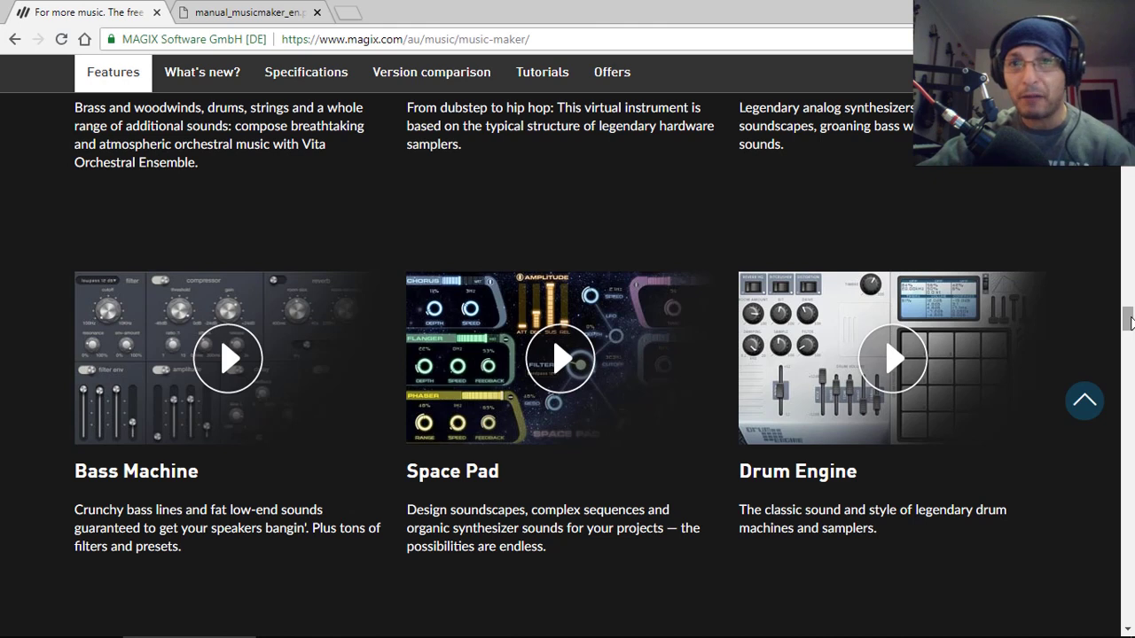
drag(1129, 323, 1129, 390)
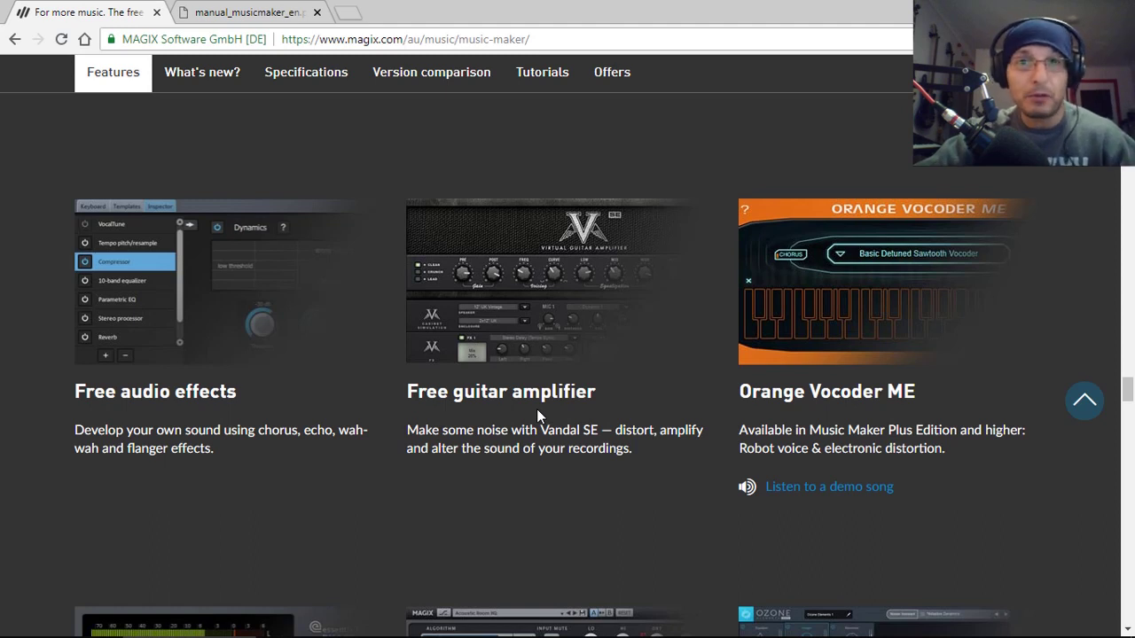
scroll(659, 404, down, 5)
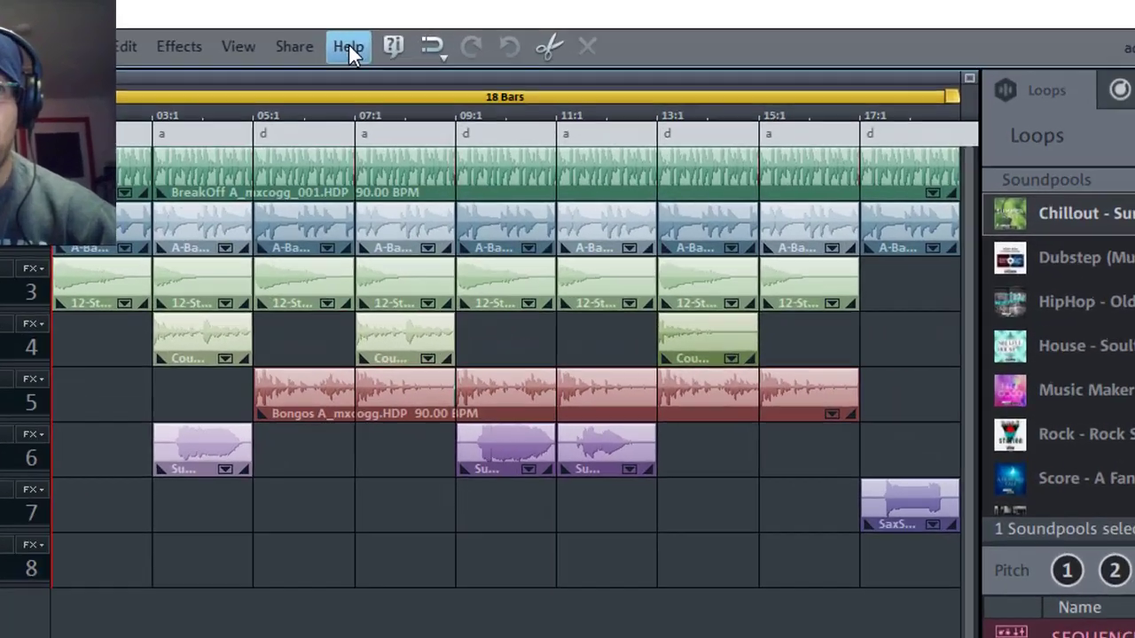
Switch to Music Maker, view the program's version and copyright information, and close it
click(379, 31)
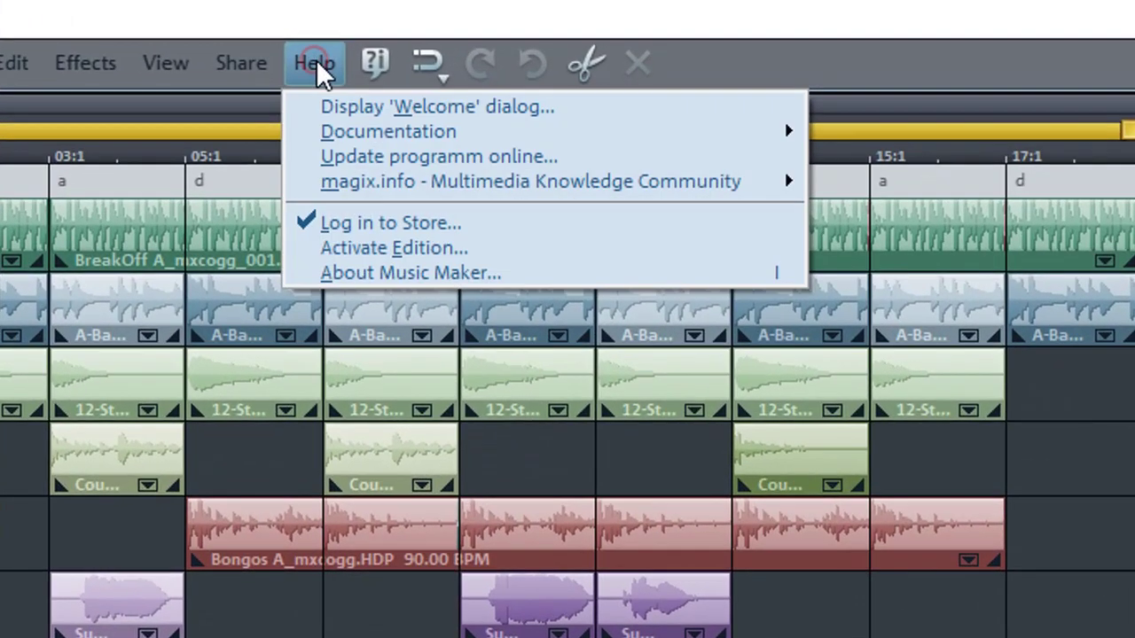
click(391, 272)
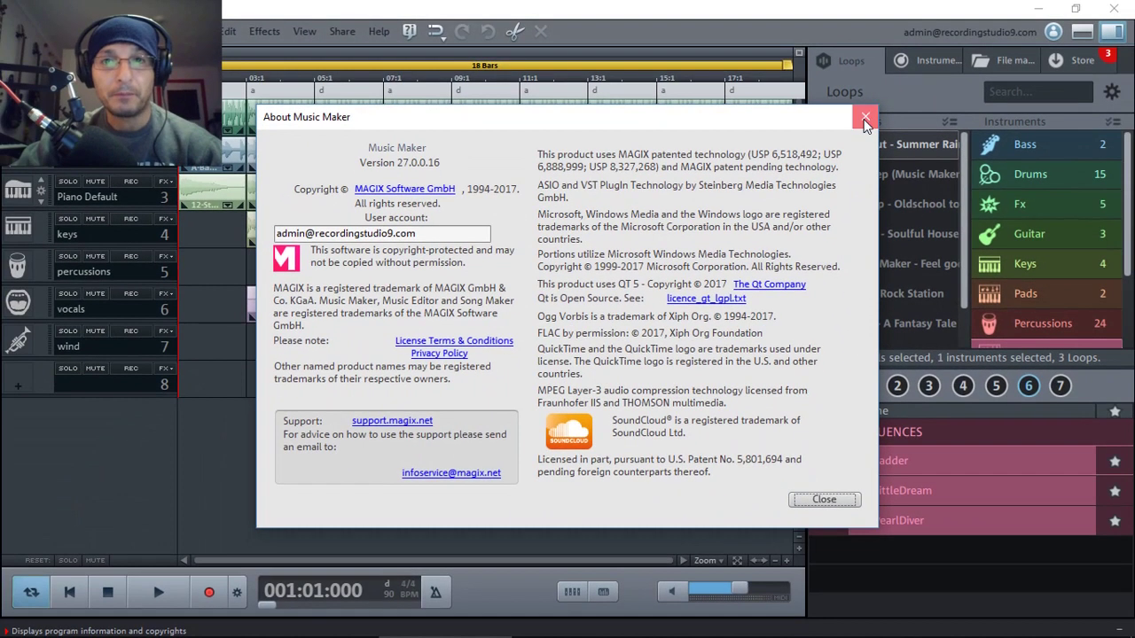
click(864, 119)
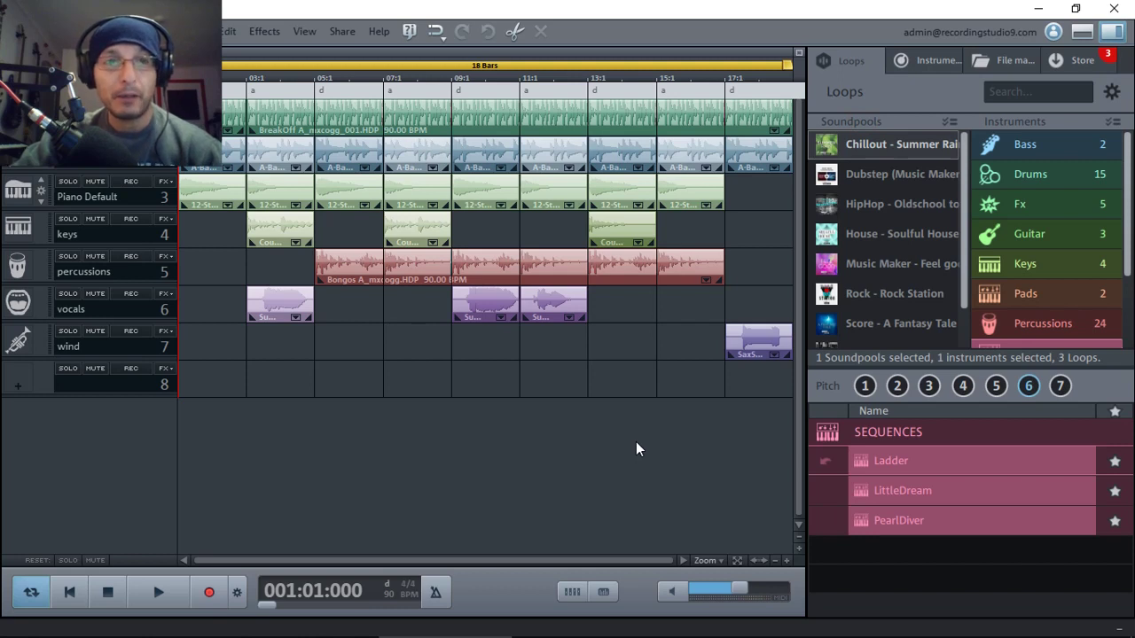
Play the arrangement from the start, pausing and resuming it several times, and stop playback in the bar 7 section
key(space)
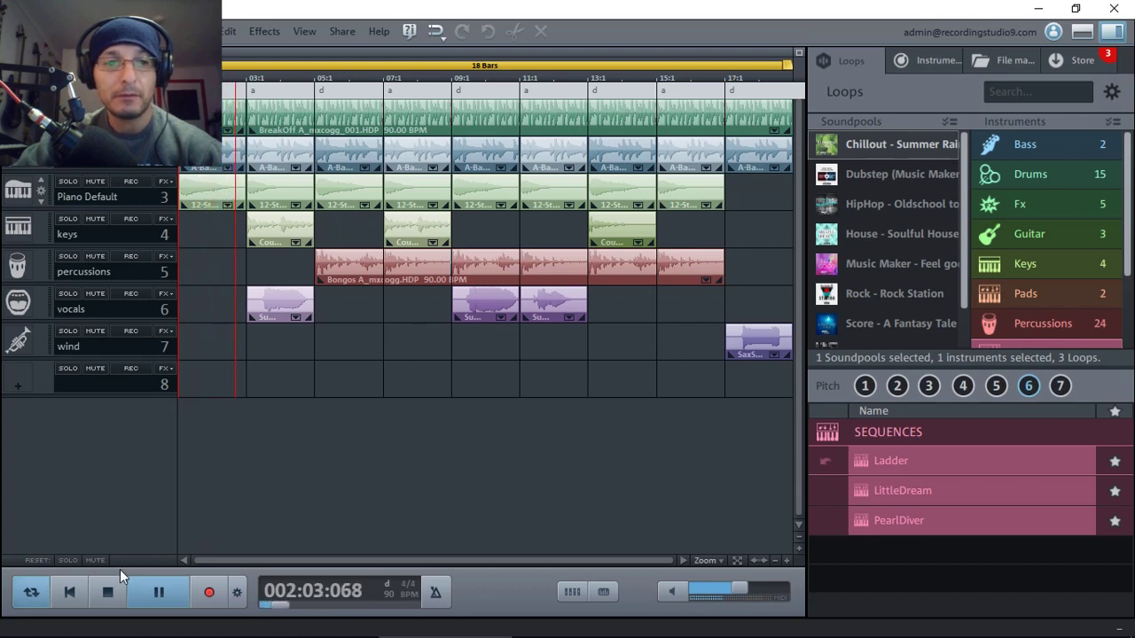
click(158, 593)
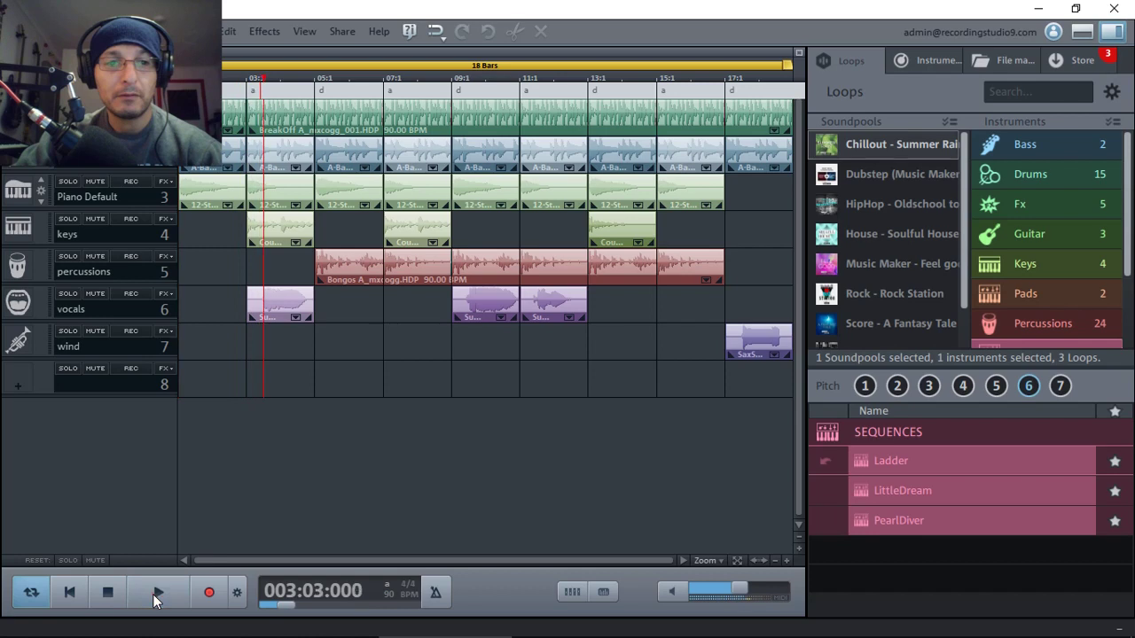
click(158, 594)
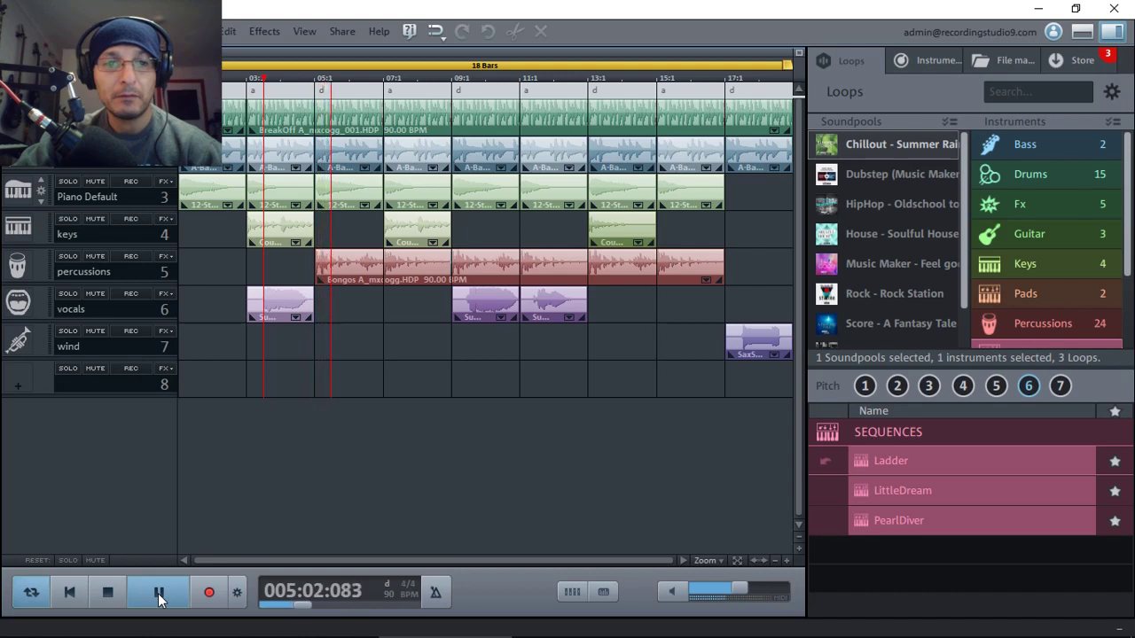
click(160, 596)
click(159, 596)
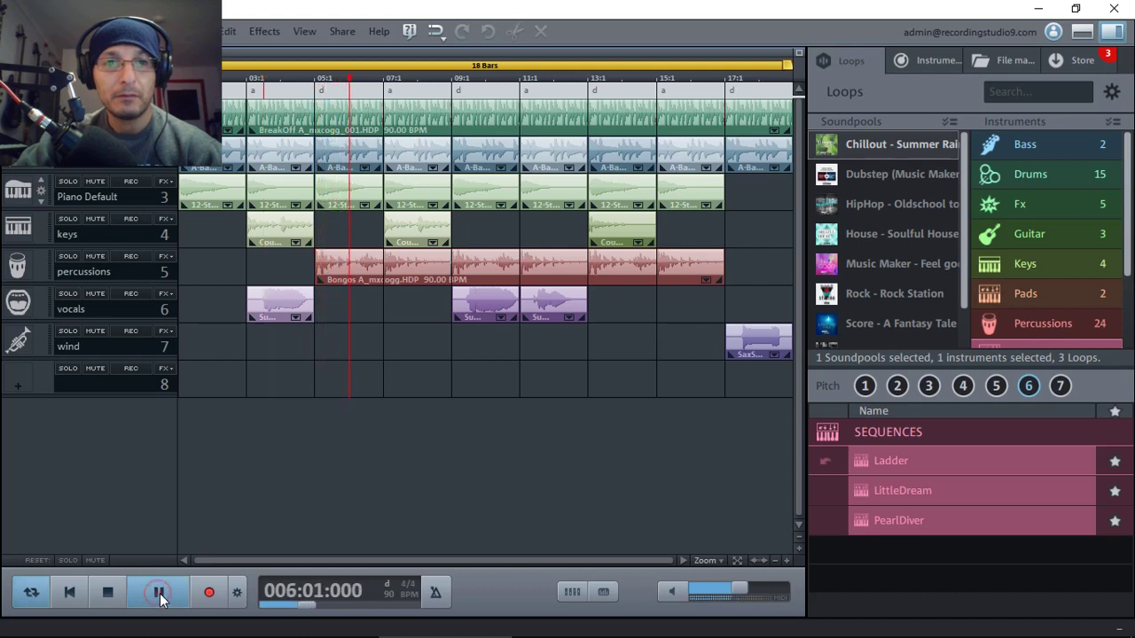
click(162, 599)
click(161, 599)
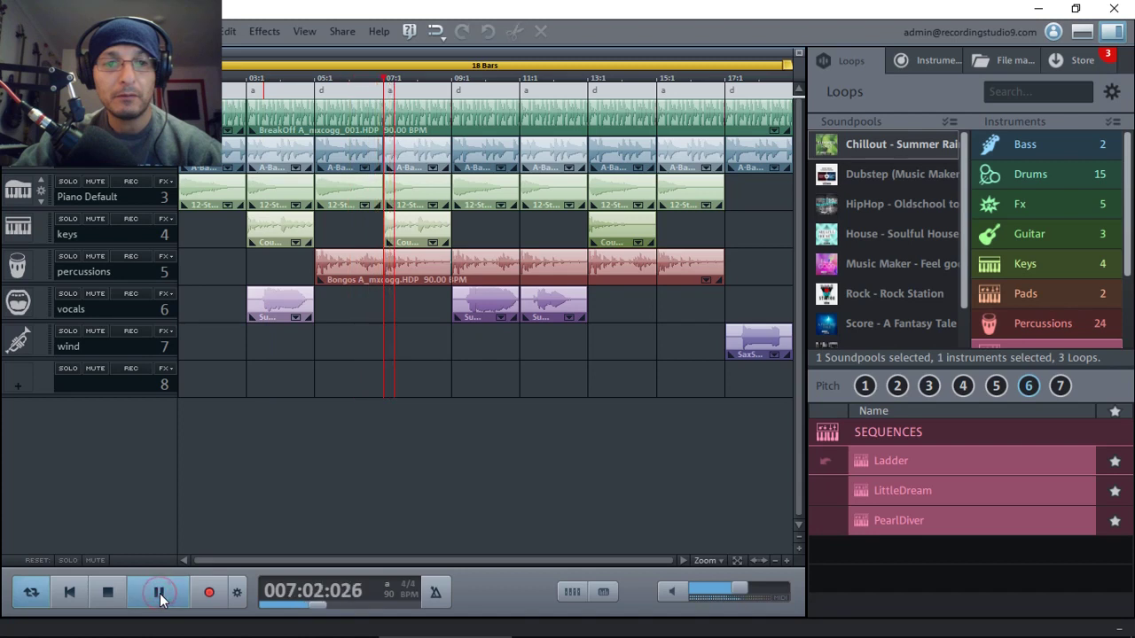
click(113, 592)
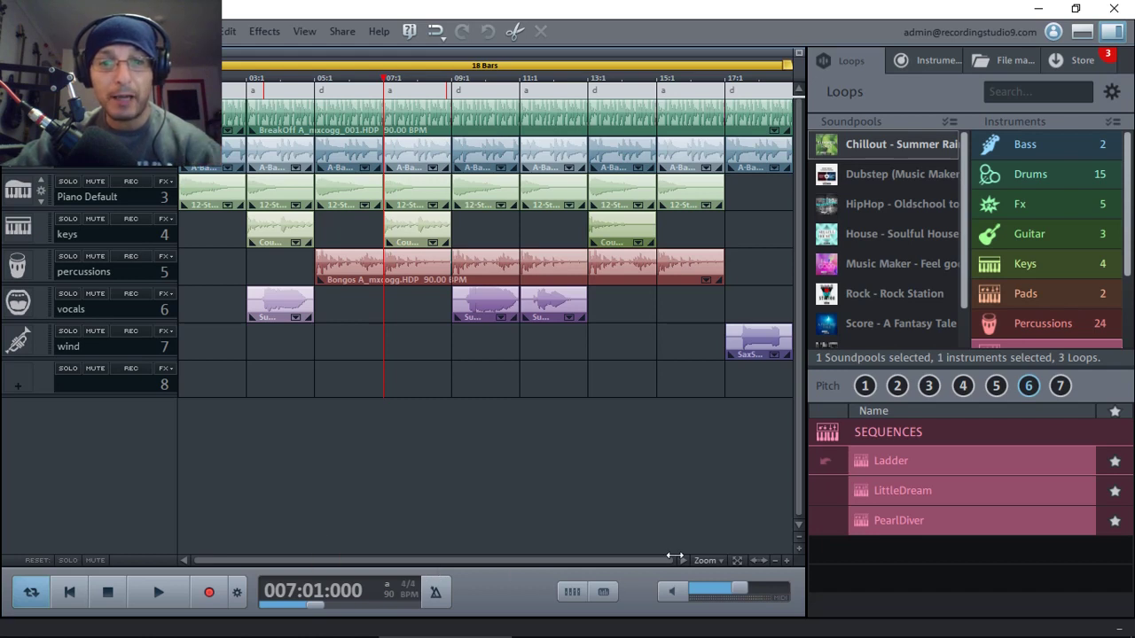
mouse_move(681, 564)
mouse_down()
mouse_move(405, 549)
mouse_move(674, 560)
mouse_up()
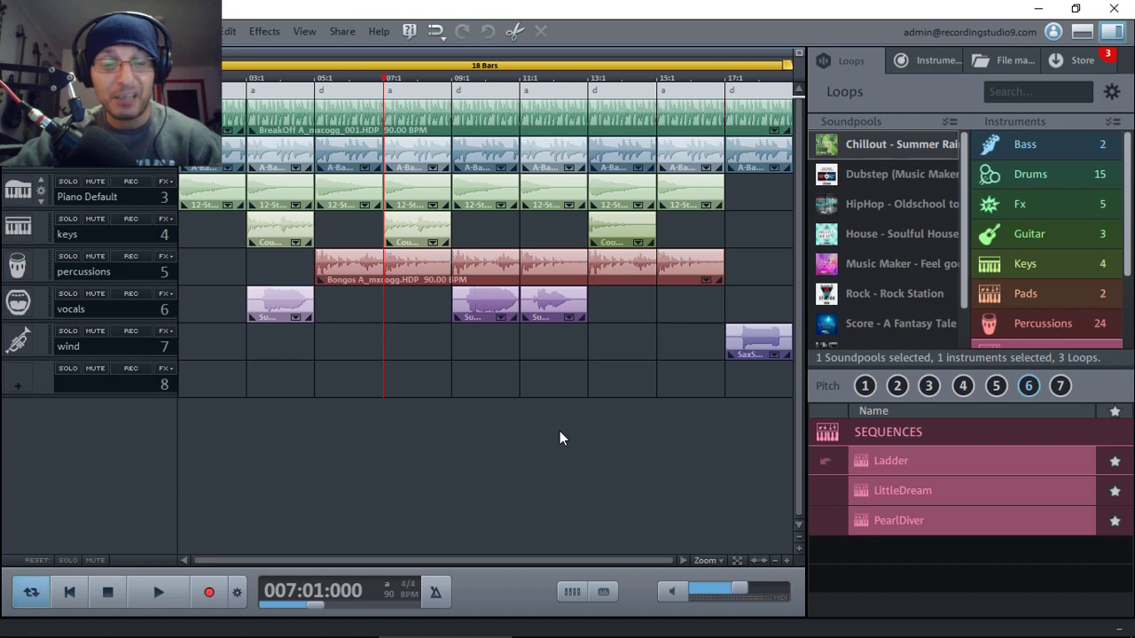
Show the stereo peak meter, start playback, and move the meter window clear of the arrangement's middle tracks
click(604, 591)
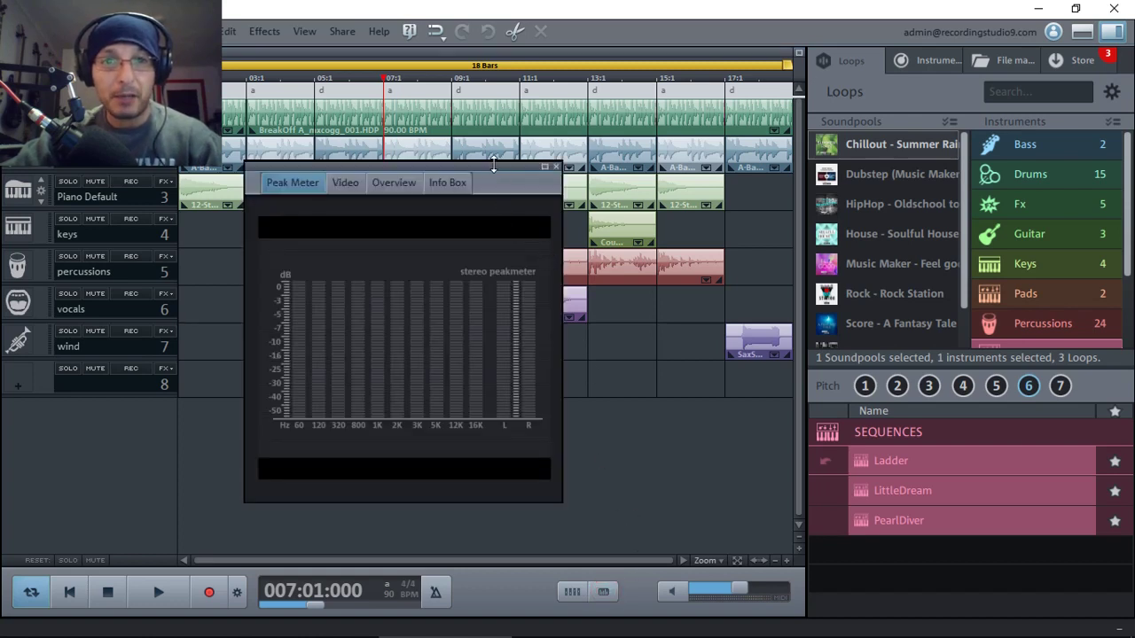
drag(499, 168, 658, 240)
key(space)
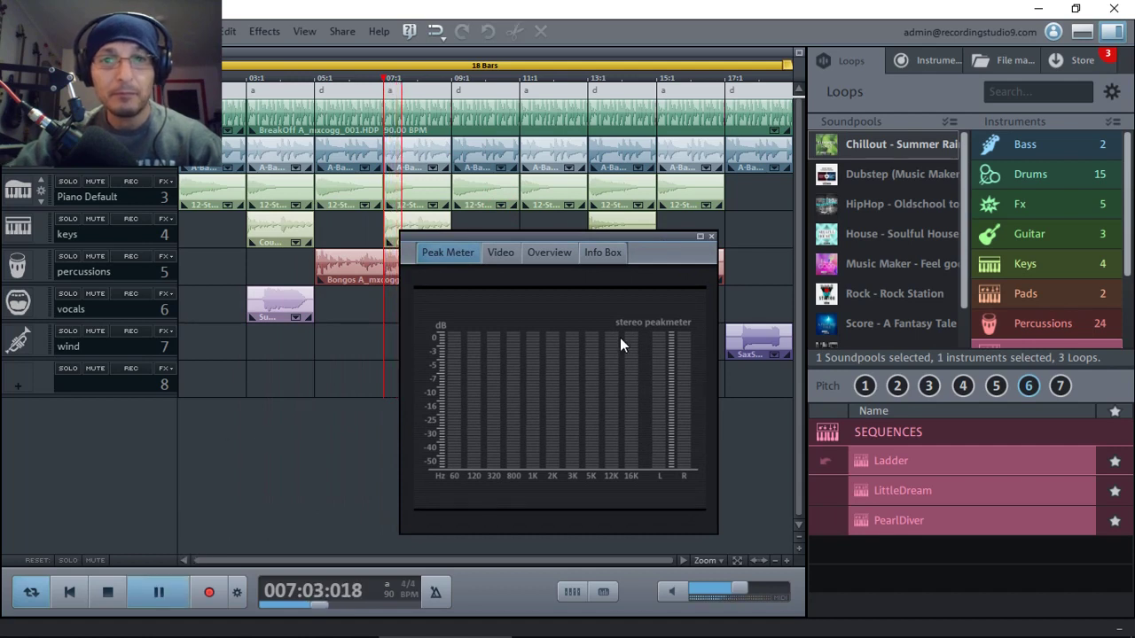
drag(654, 235, 830, 131)
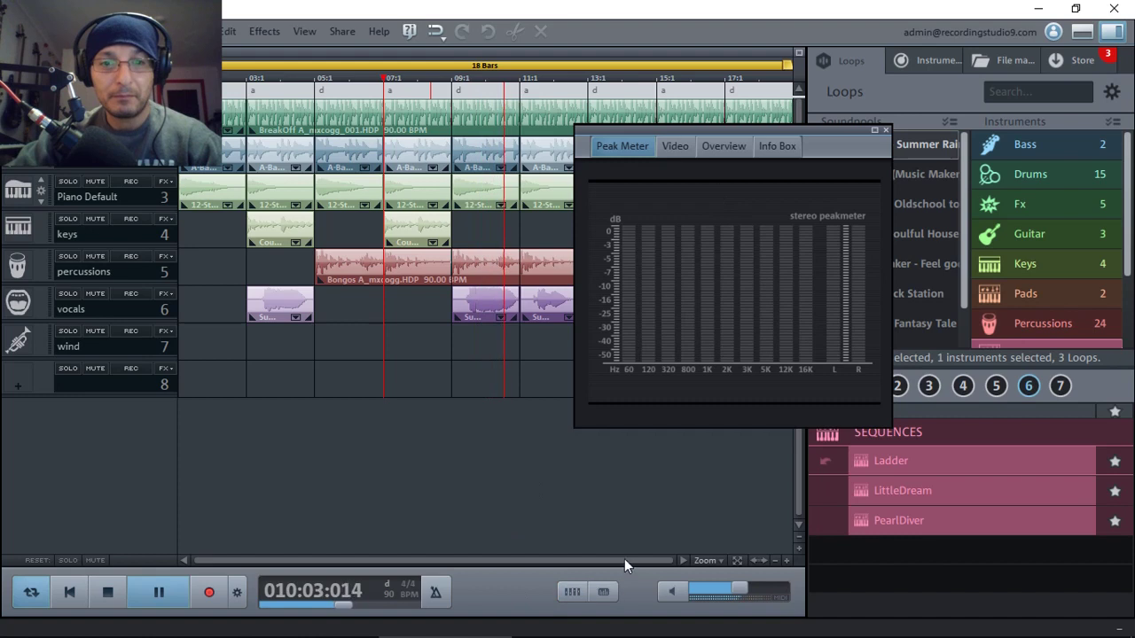
View the mixer beside the peak meter during playback, stop the song, and close both windows
click(572, 591)
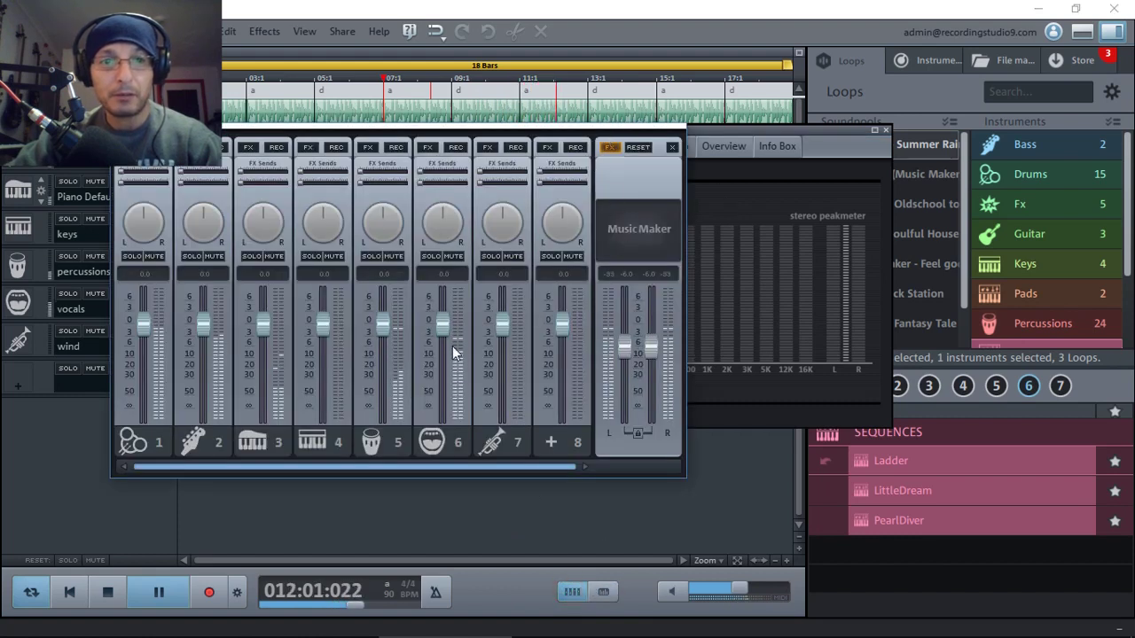
drag(821, 128, 983, 166)
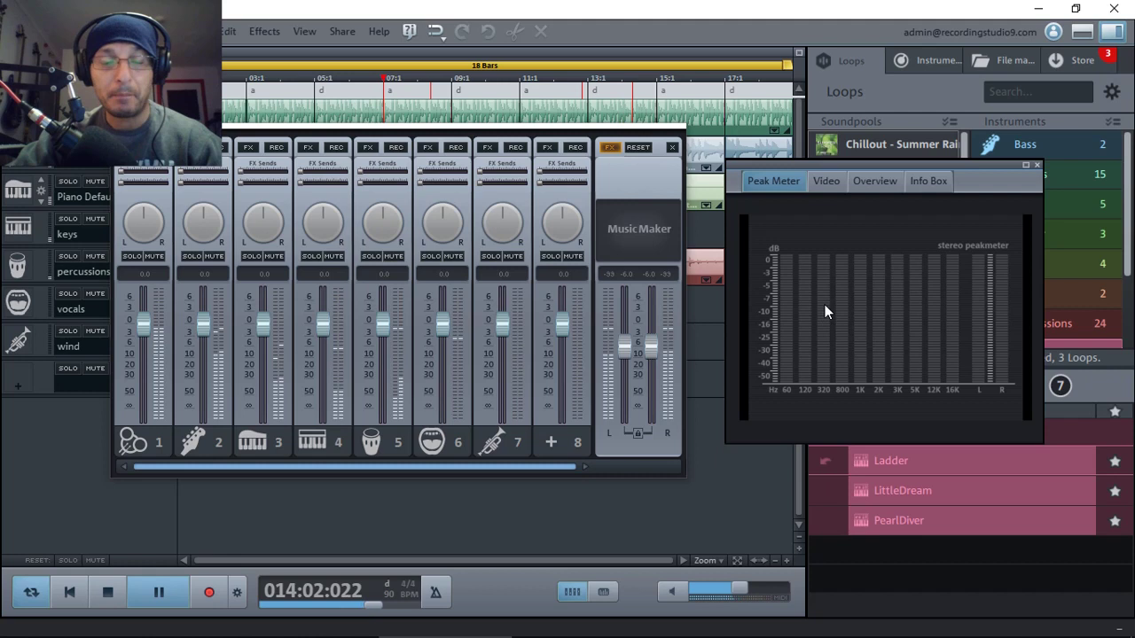
key(space)
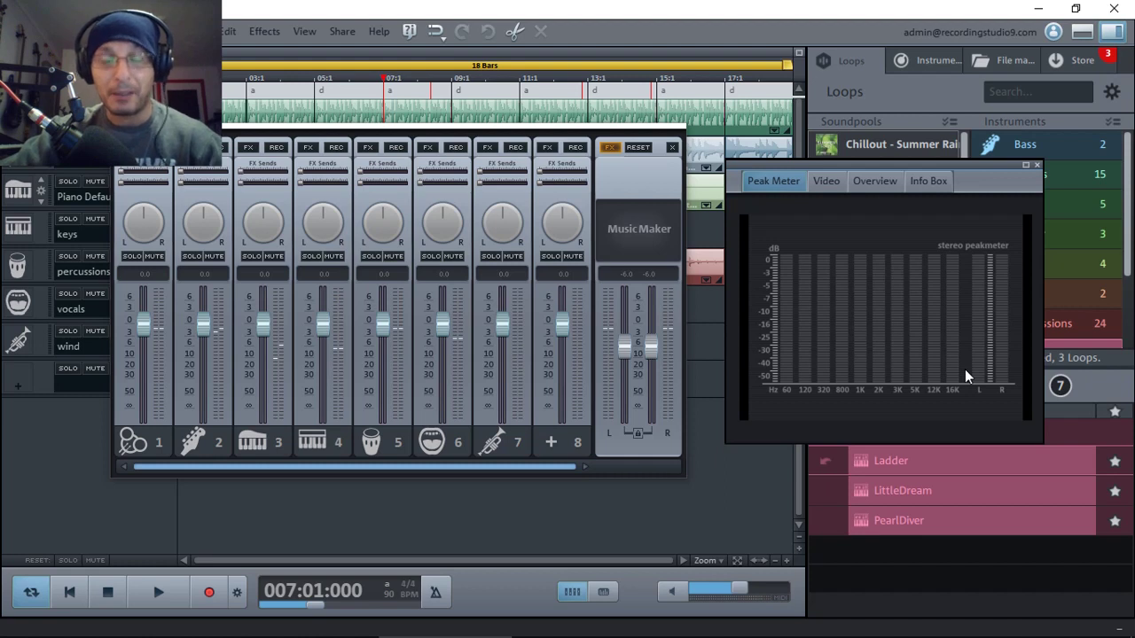
click(1037, 165)
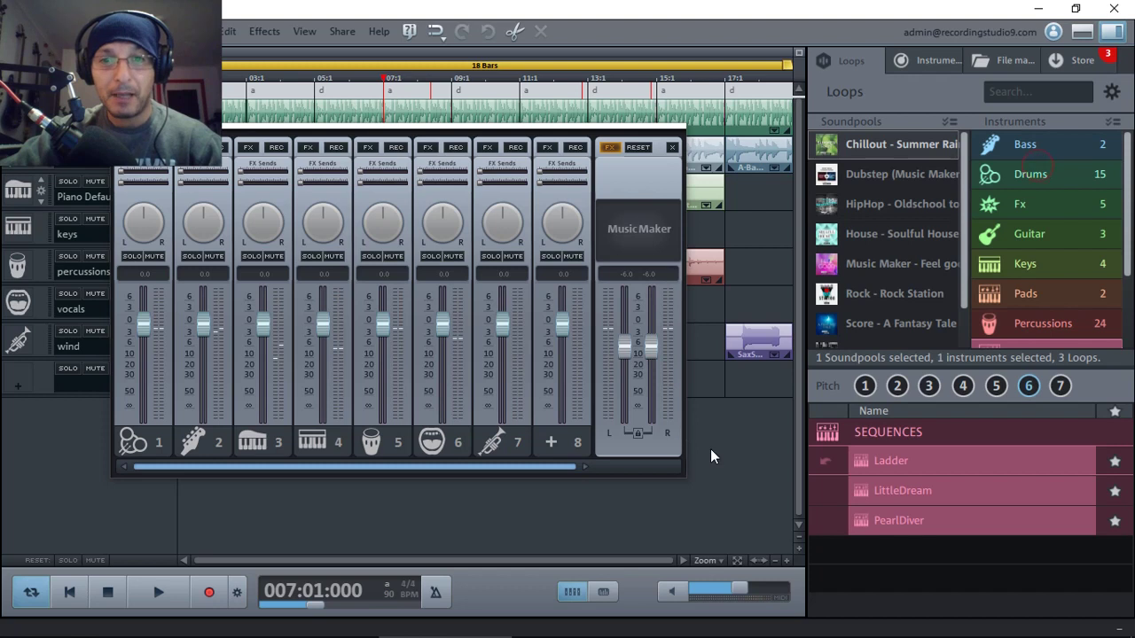
click(672, 147)
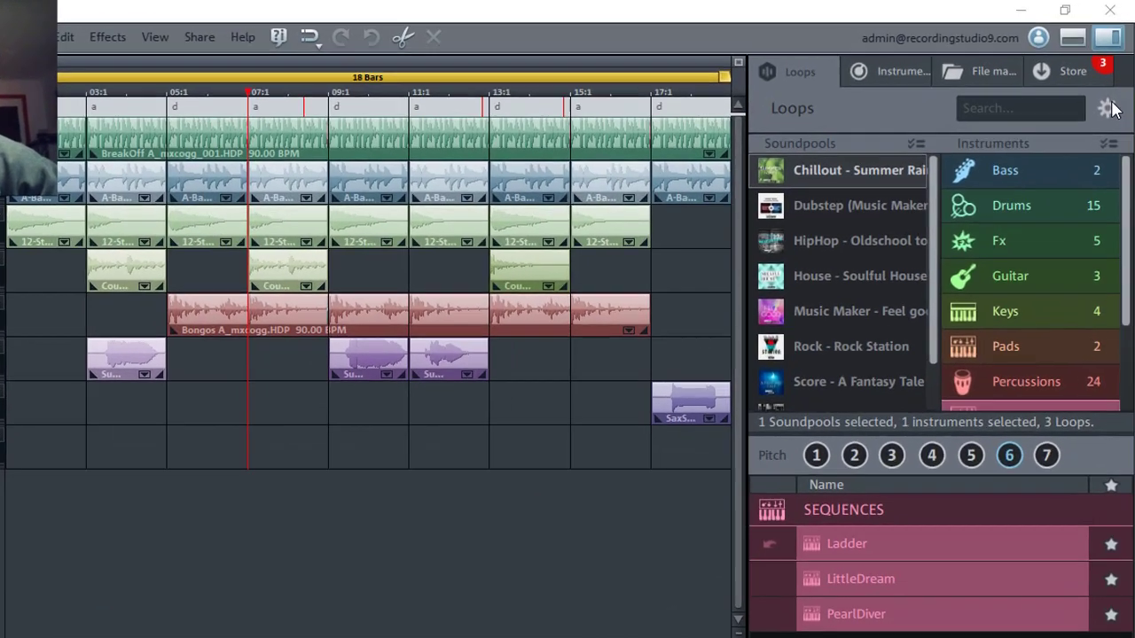
Add the optional BPM and Length columns to the loop list
click(1111, 91)
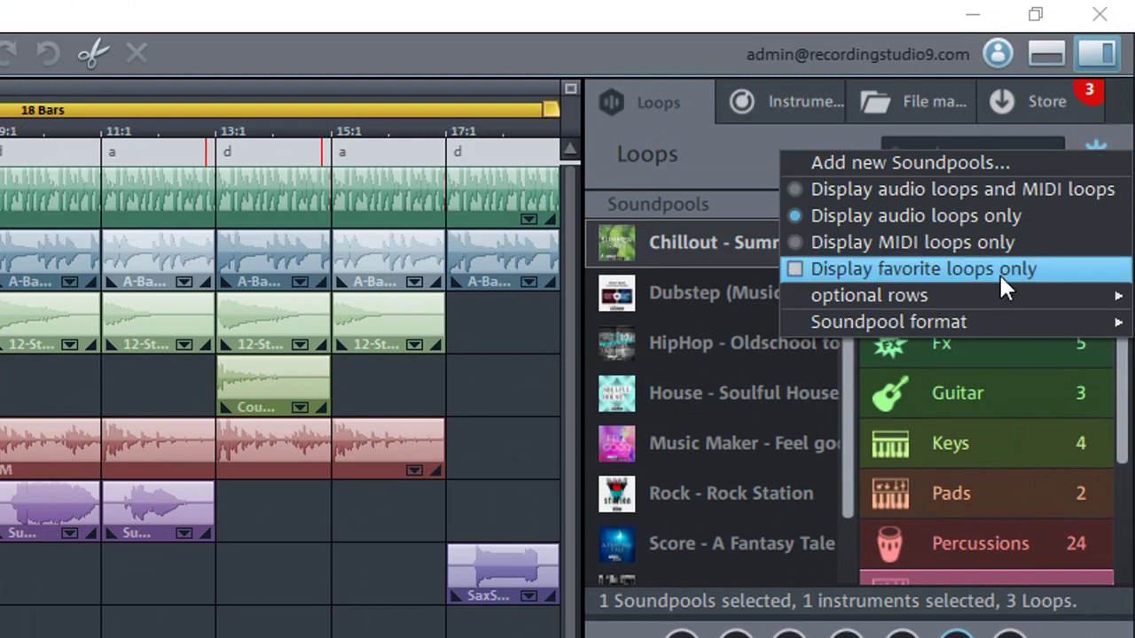
mouse_move(978, 296)
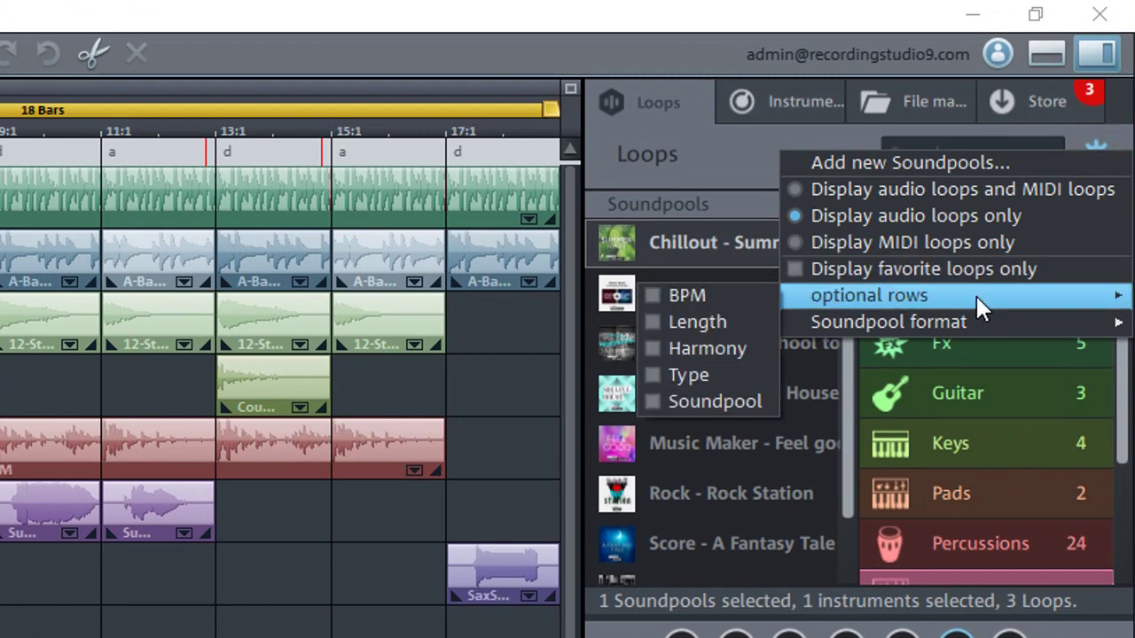
click(691, 295)
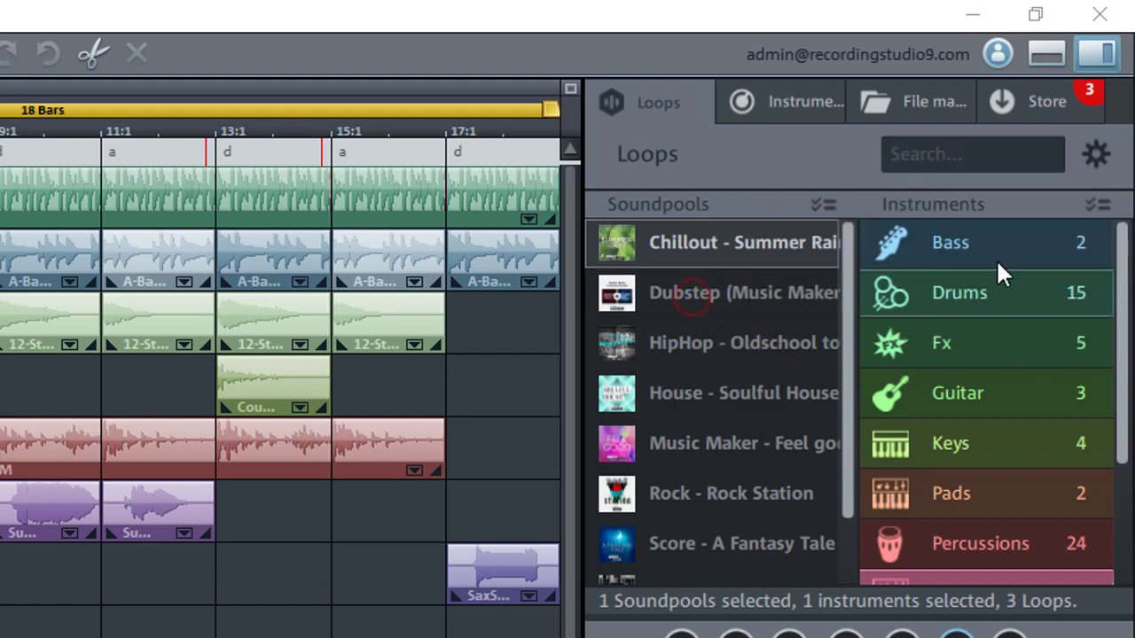
click(1097, 153)
mouse_move(871, 306)
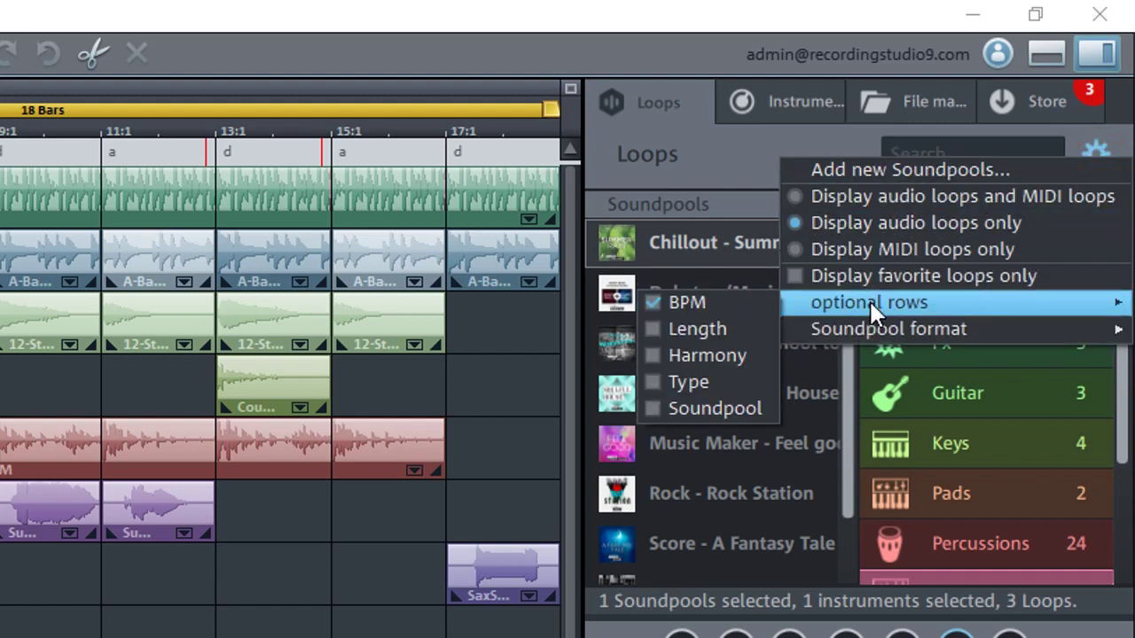
click(717, 328)
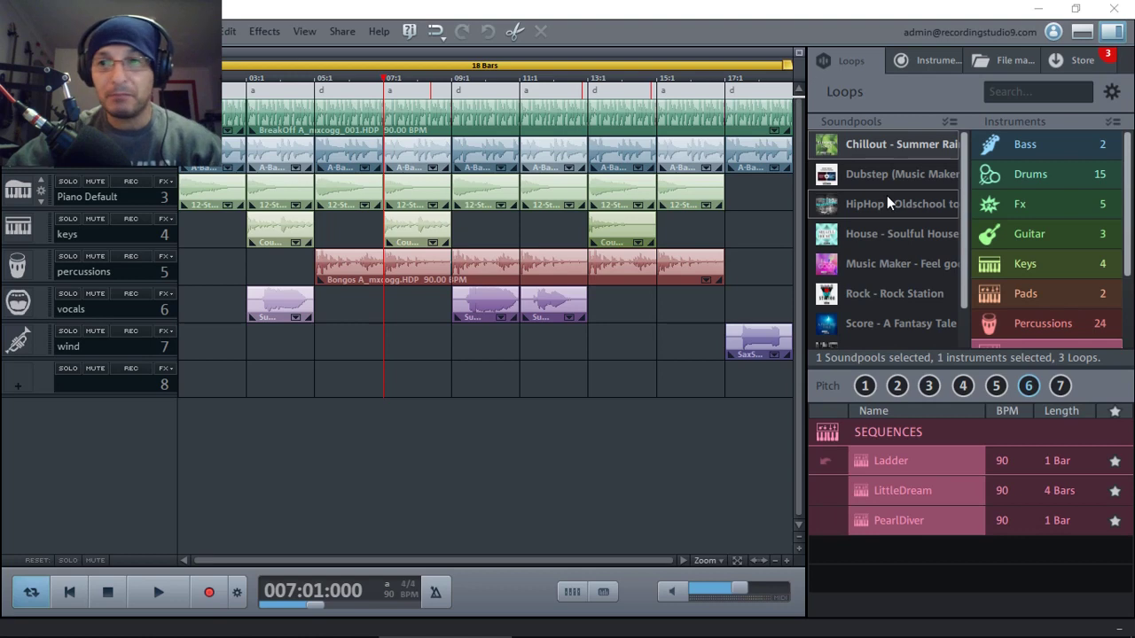
View the Soundpool format choices in the Loops options, and open the store for adding new Soundpools
click(1116, 95)
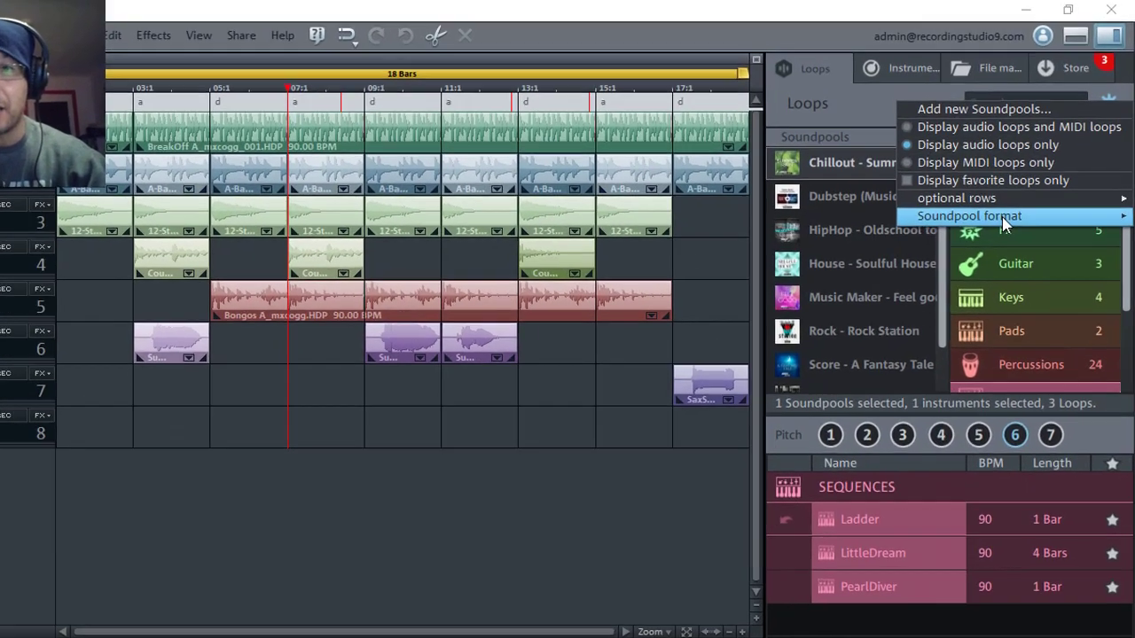
mouse_move(1017, 192)
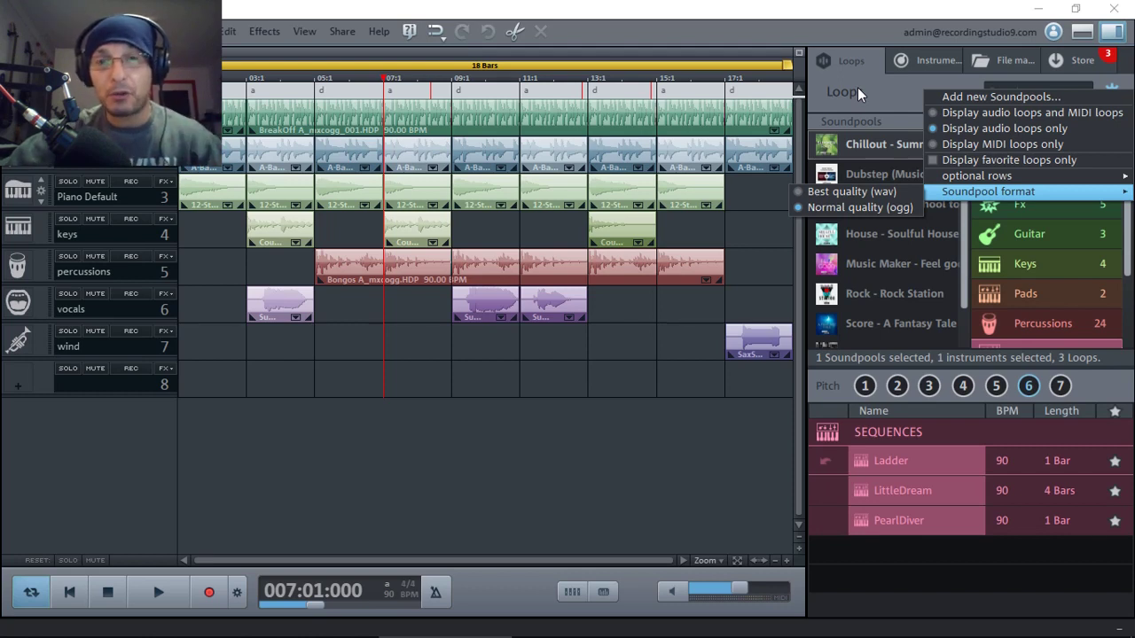
click(1000, 96)
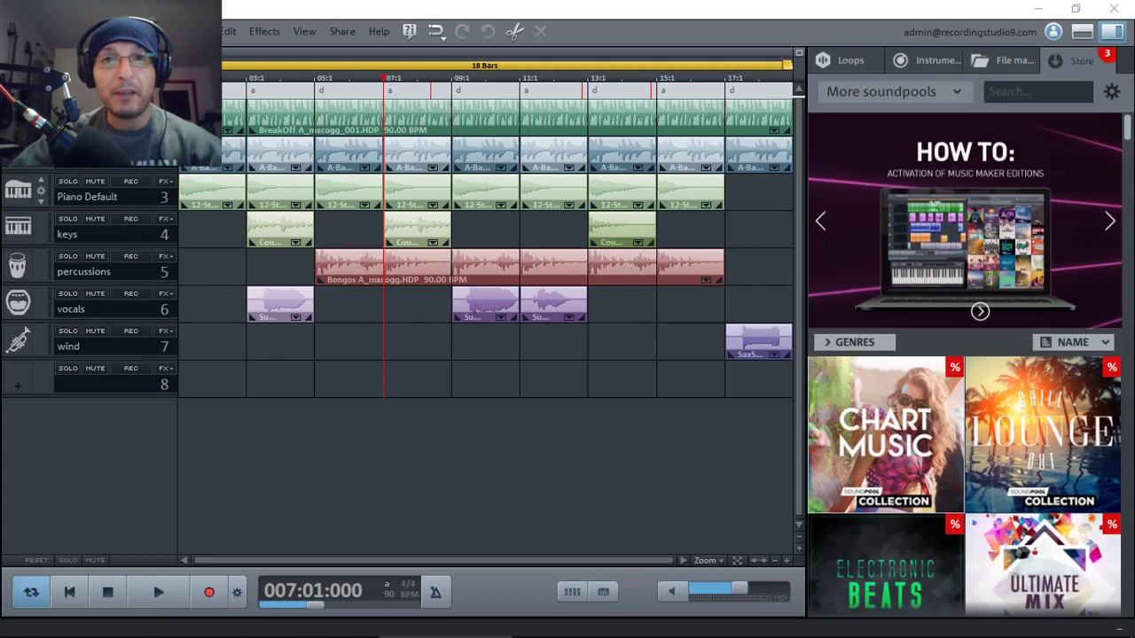
Expand the store's genre filters, show only Jazz soundpools, browse them, and clear the Jazz filter
click(833, 343)
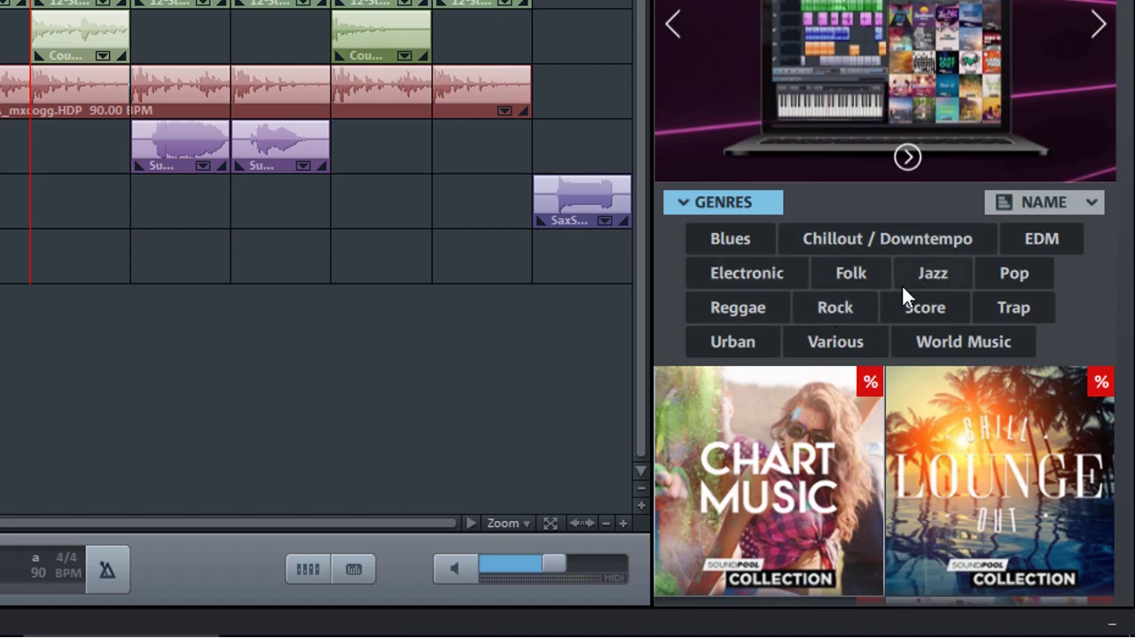
click(930, 274)
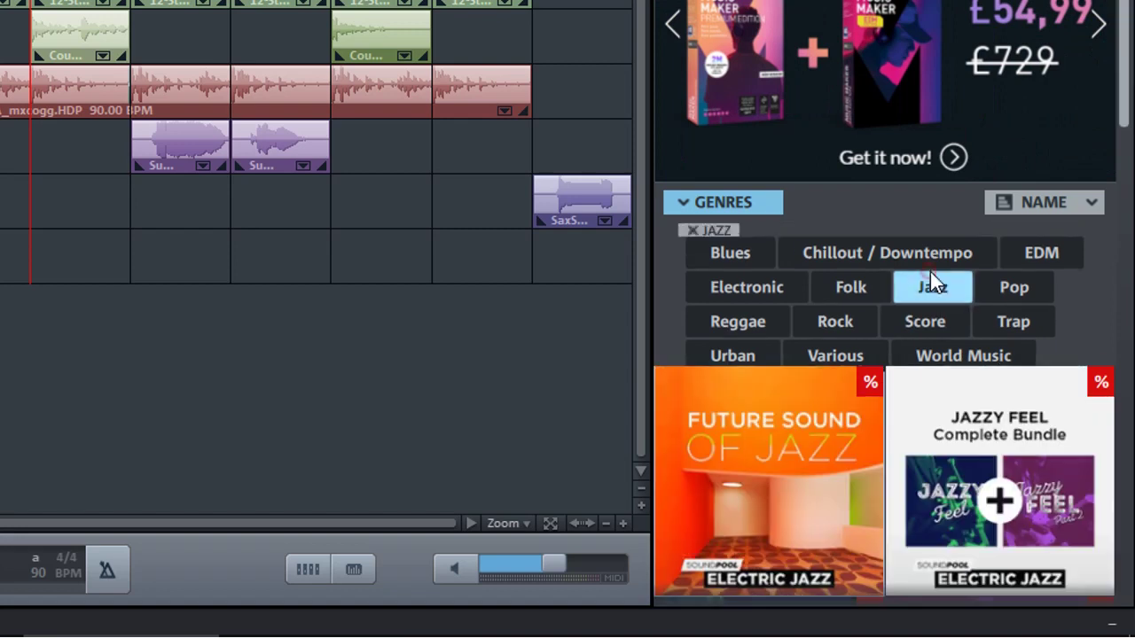
drag(1121, 72, 1130, 116)
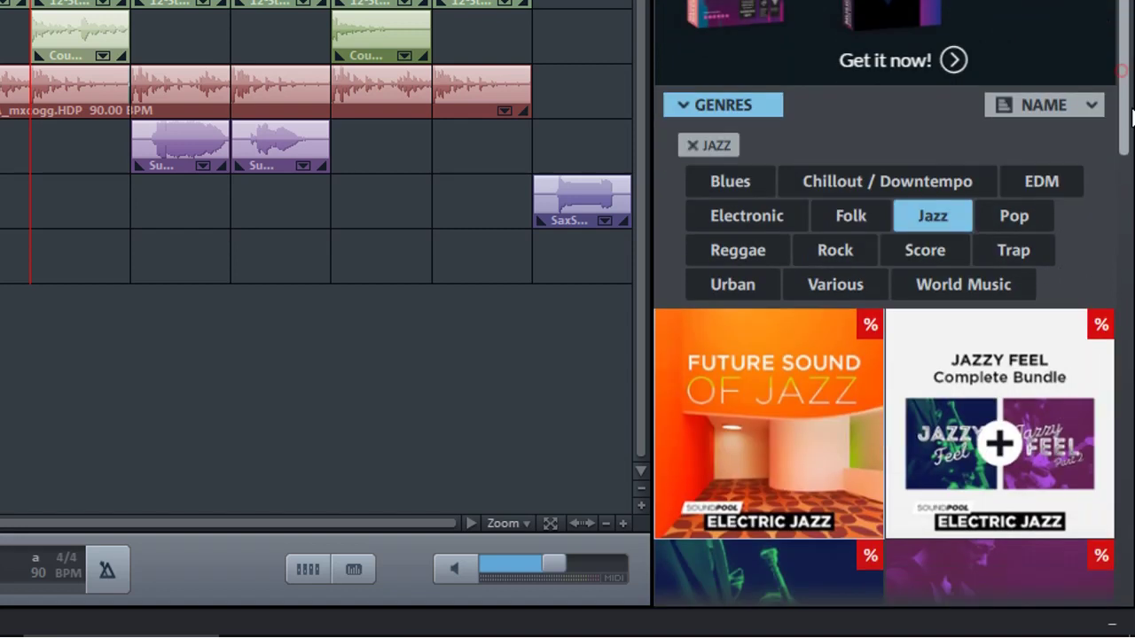
scroll(1131, 117, down, 5)
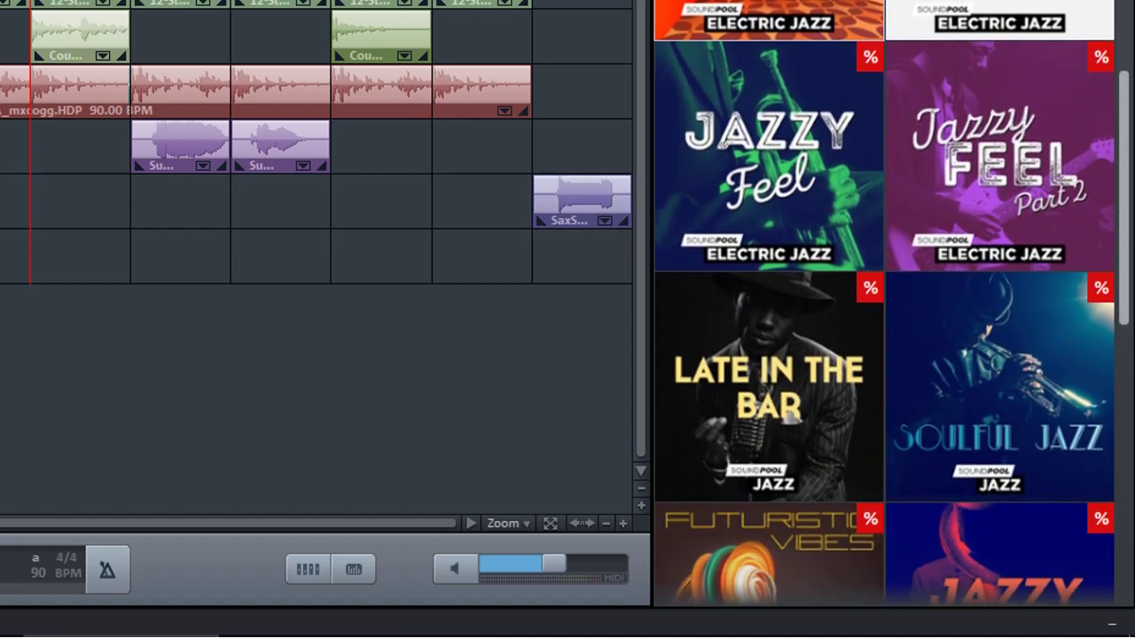
scroll(883, 303, down, 10)
scroll(883, 302, up, 10)
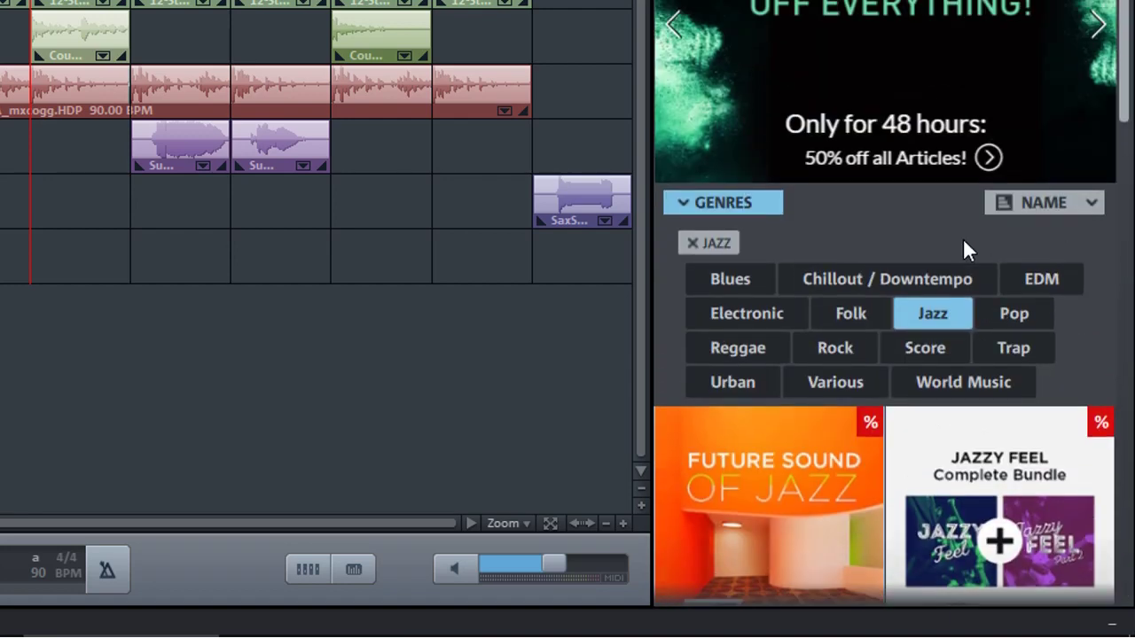
click(689, 242)
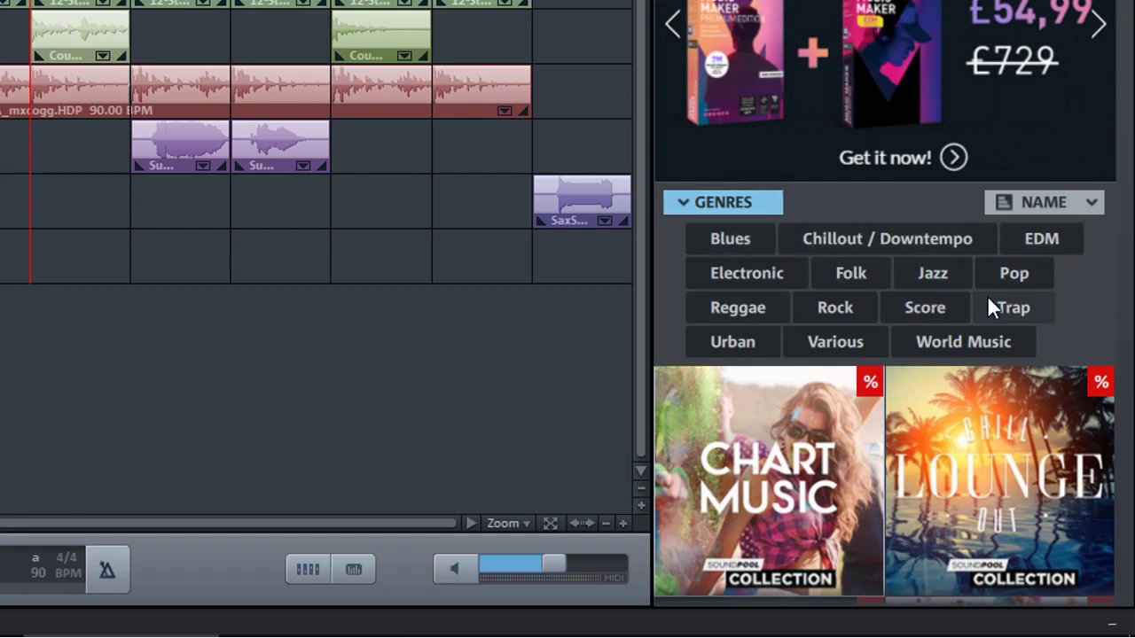
Sort the store's soundpools by ascending price and browse the free and cheapest packs
click(1093, 204)
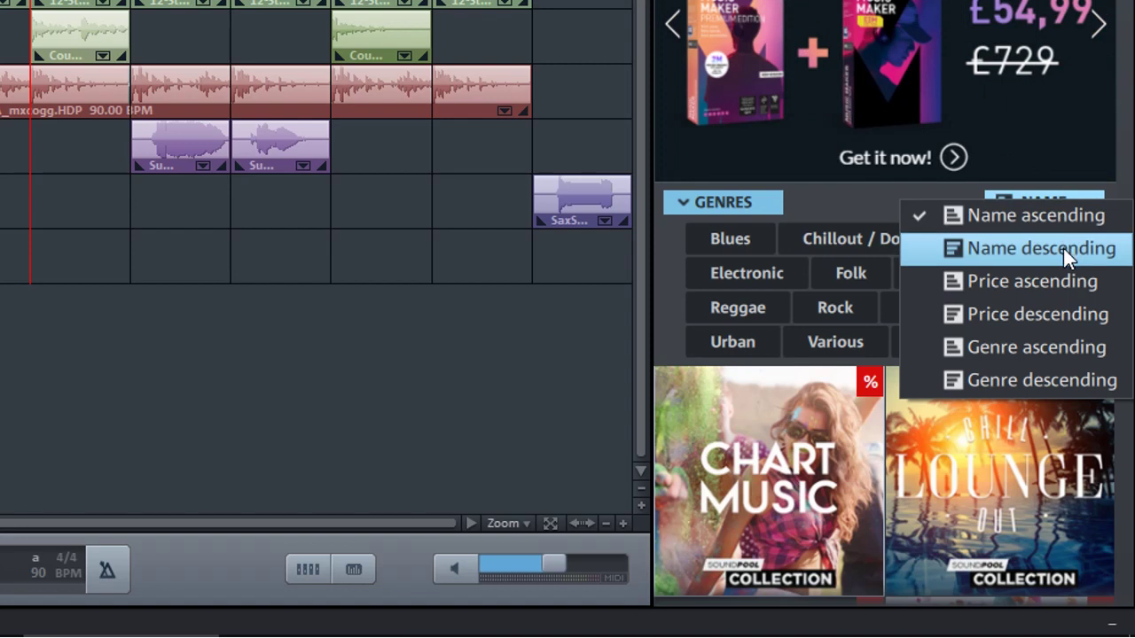
click(1035, 285)
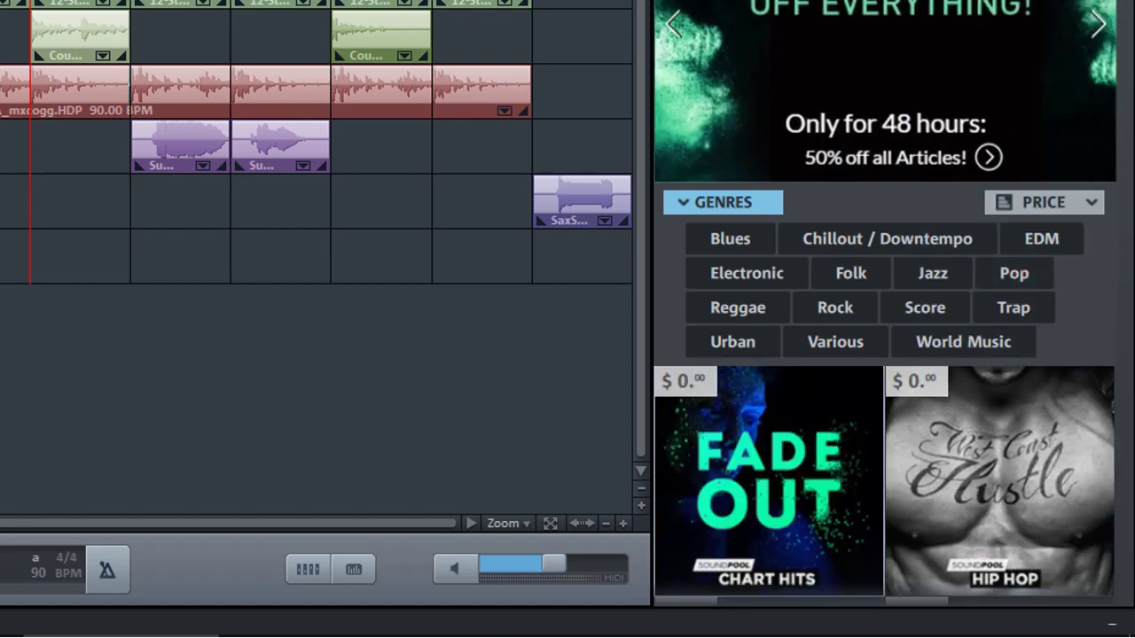
scroll(885, 302, down, 1)
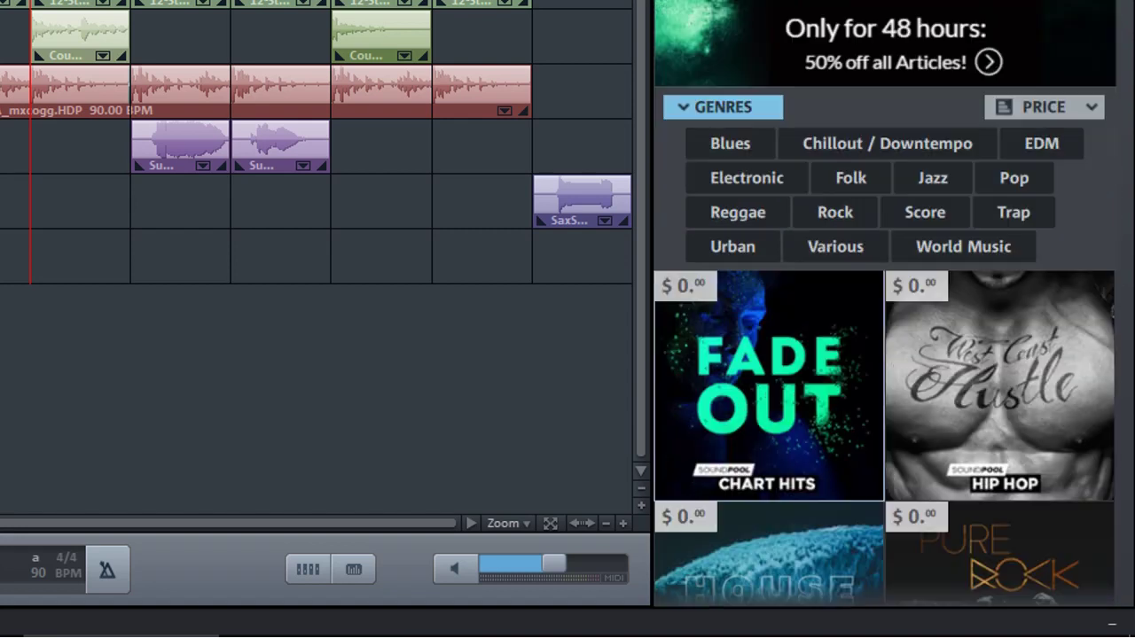
scroll(856, 115, down, 3)
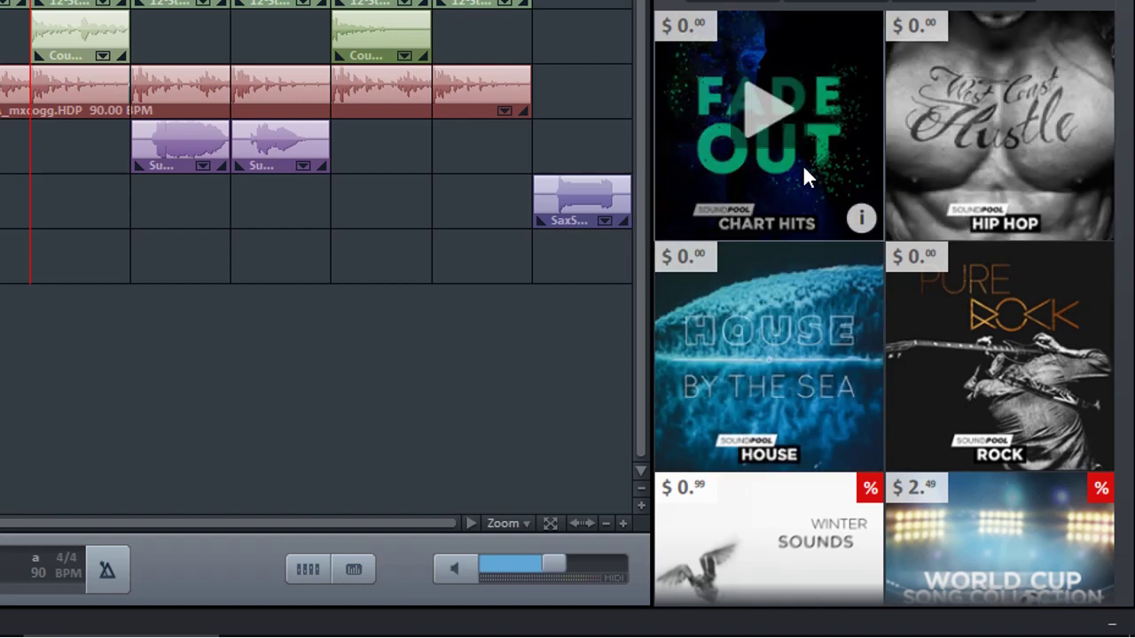
scroll(799, 450, down, 3)
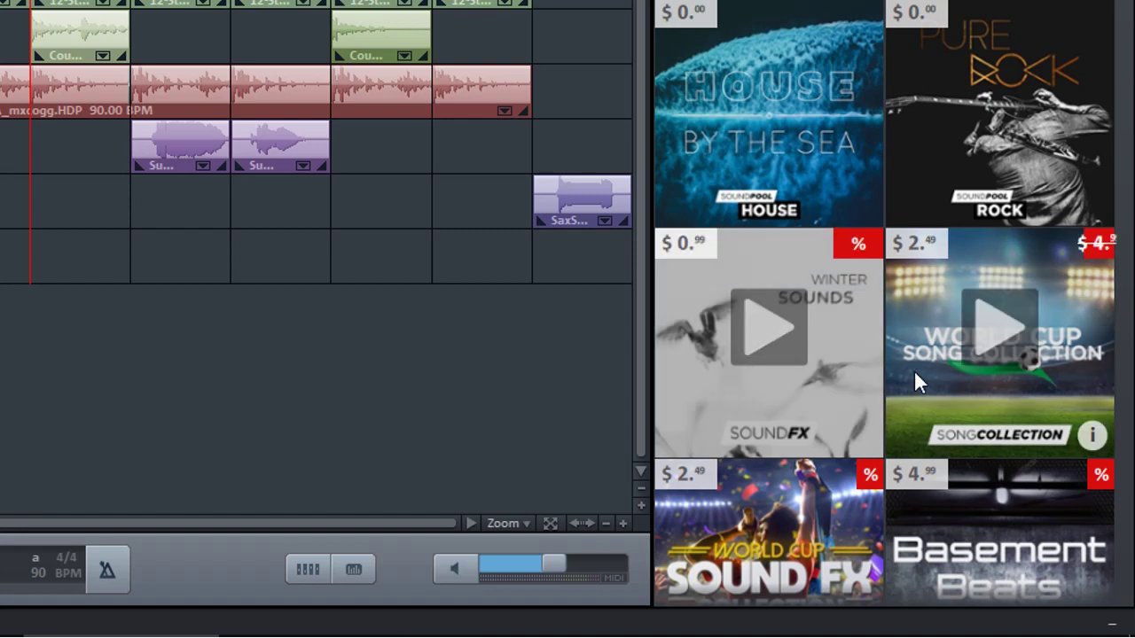
scroll(950, 369, down, 1)
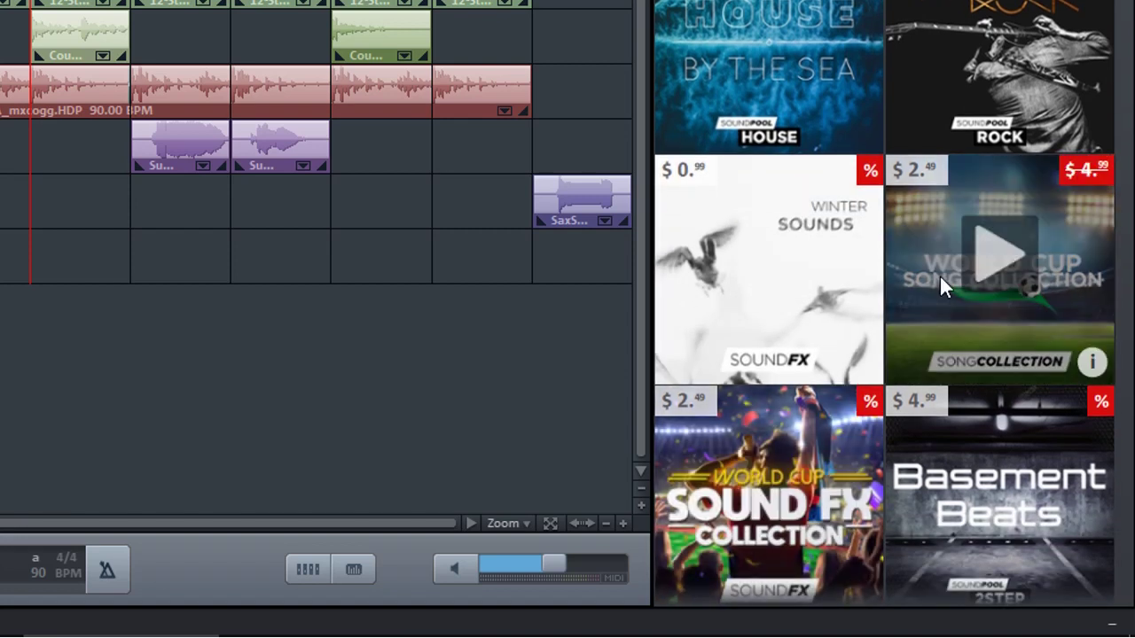
scroll(935, 302, down, 1)
scroll(935, 306, down, 2)
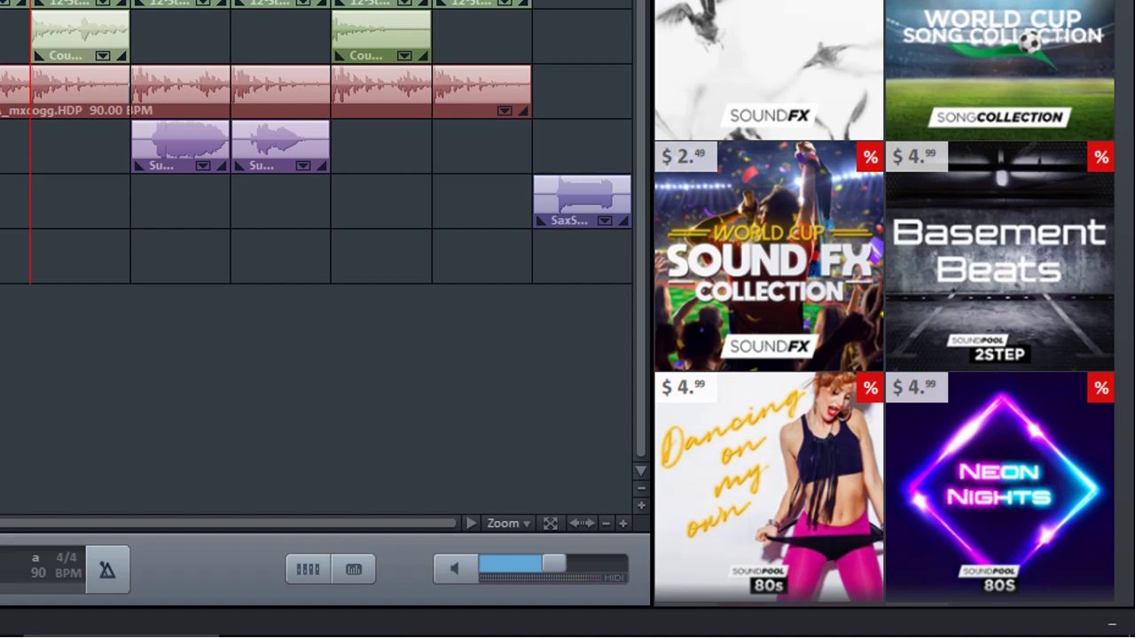
scroll(1003, 105, up, 6)
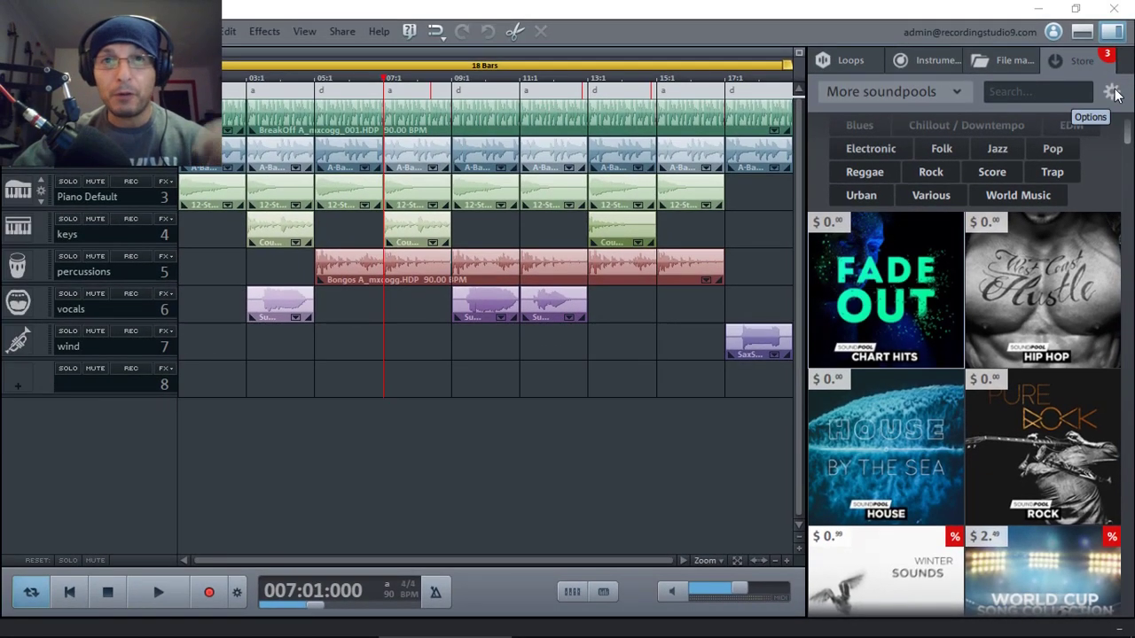
View the Download Manager for all purchased store content and close it without downloading anything
click(1113, 93)
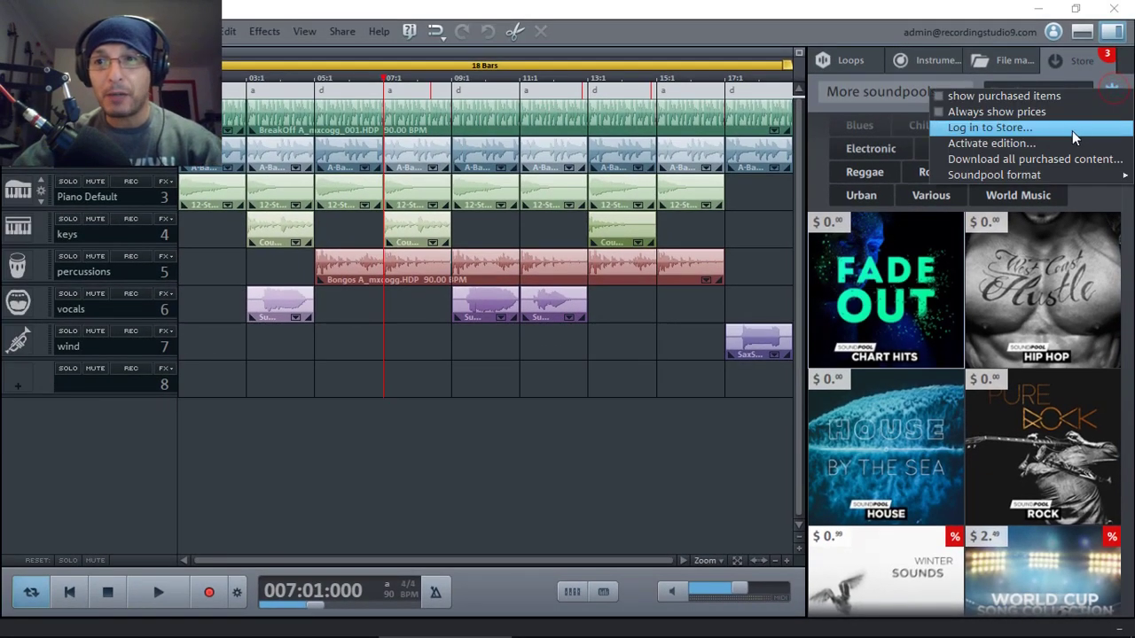
click(1035, 161)
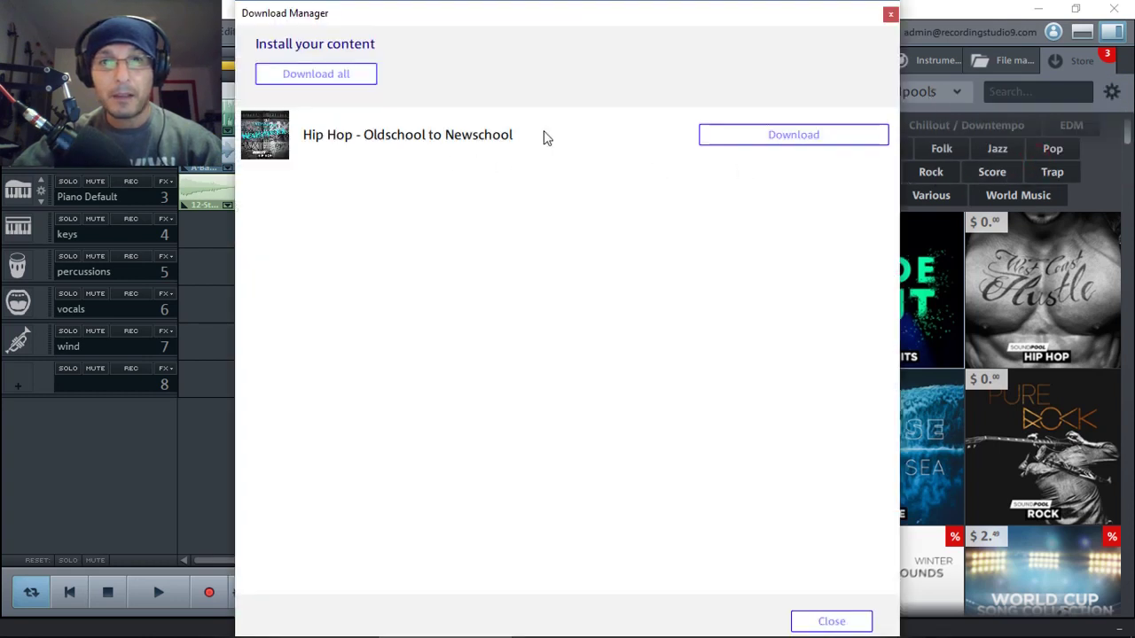
click(889, 14)
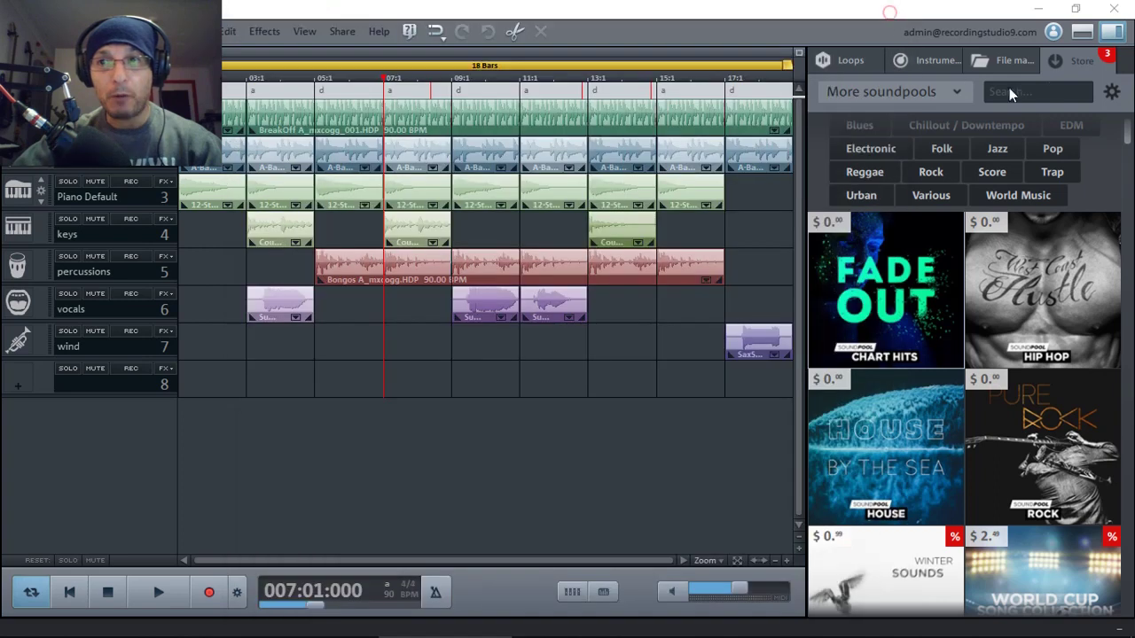
Select Normal quality (ogg) as the Soundpool format in the store options
click(1113, 98)
mouse_move(1008, 184)
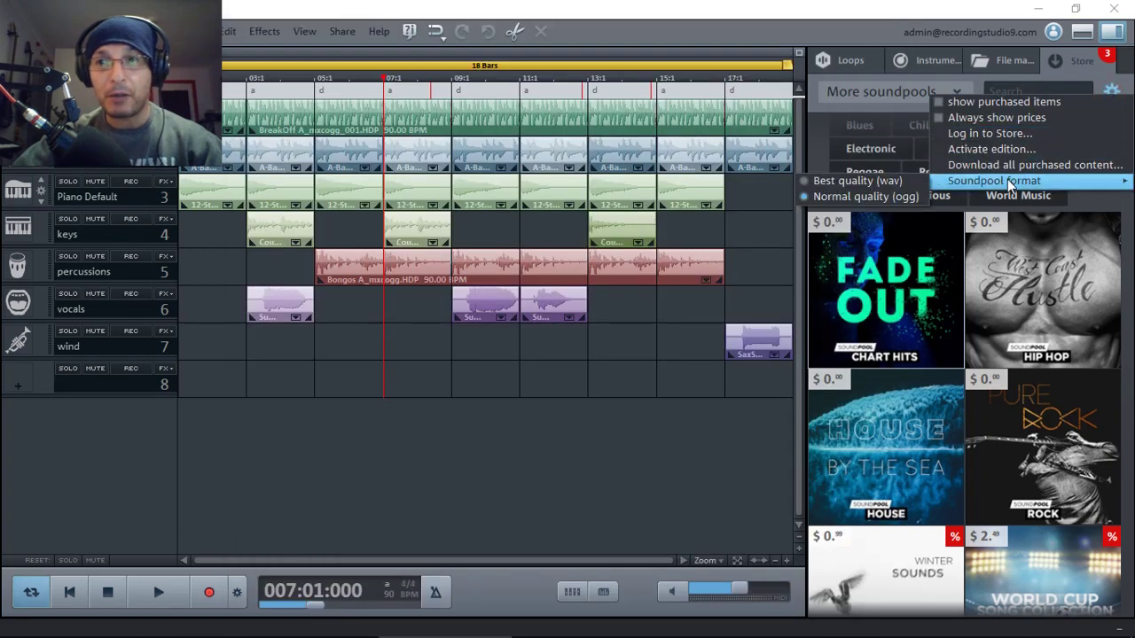
click(859, 200)
Examine the store's More features category from Multi-Core Support down to the most expensive items, and return to its beginning
mouse_move(874, 284)
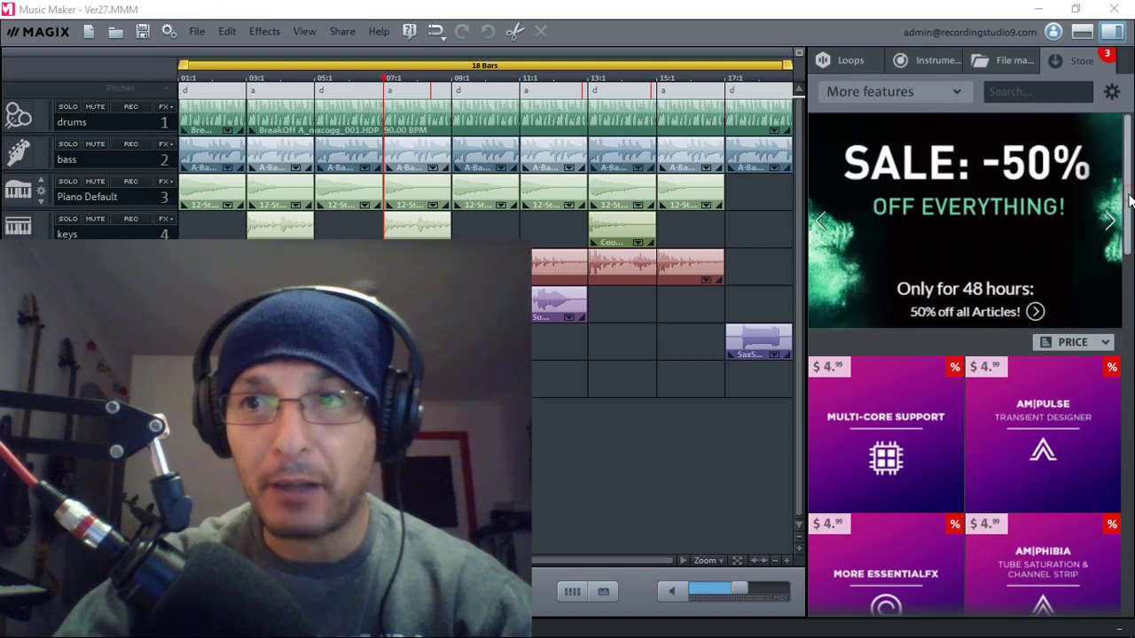
click(951, 91)
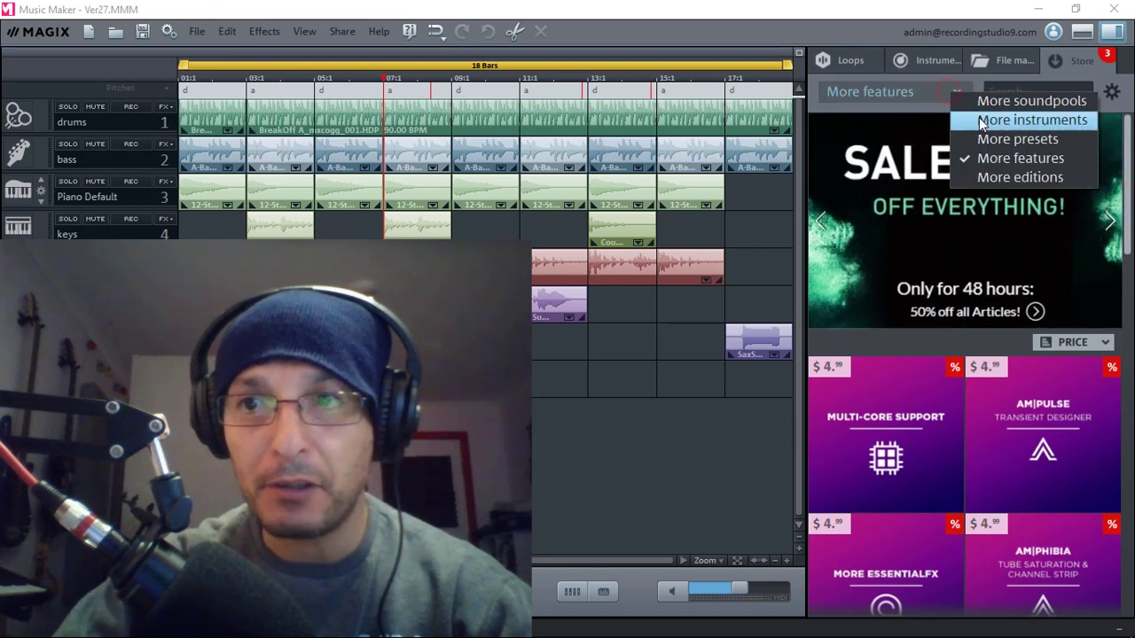
click(1128, 95)
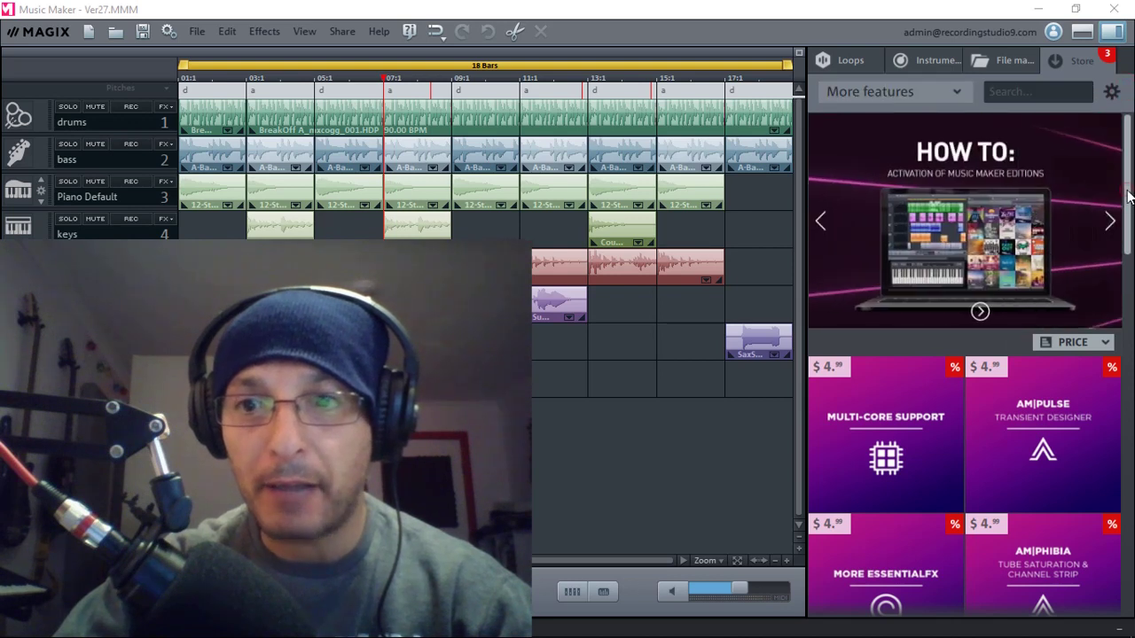
scroll(1127, 197, down, 3)
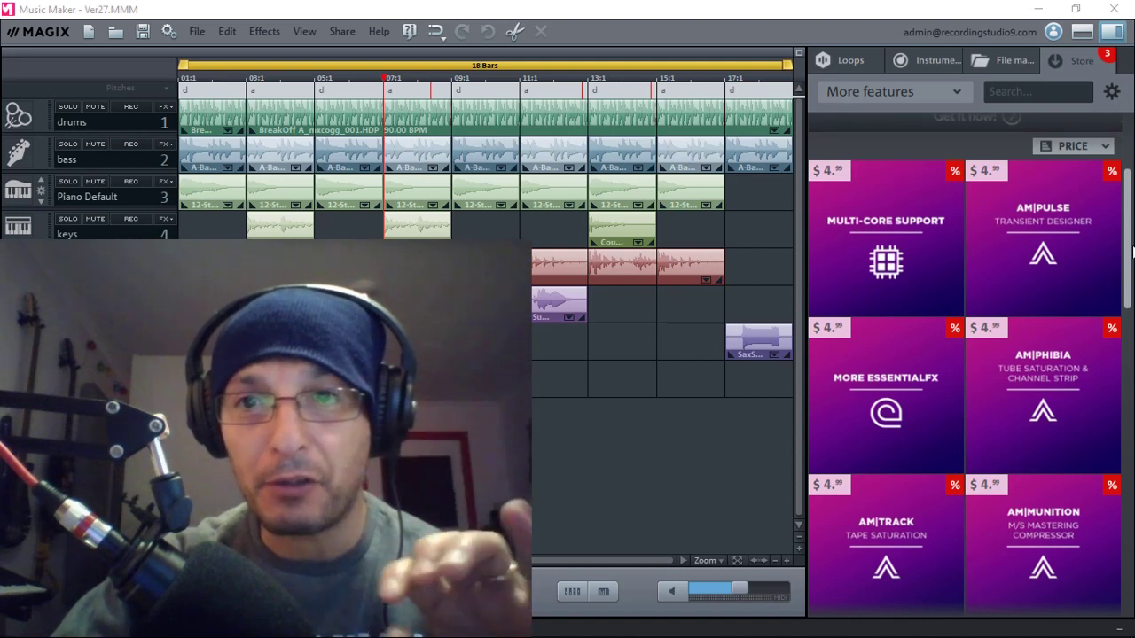
mouse_move(912, 235)
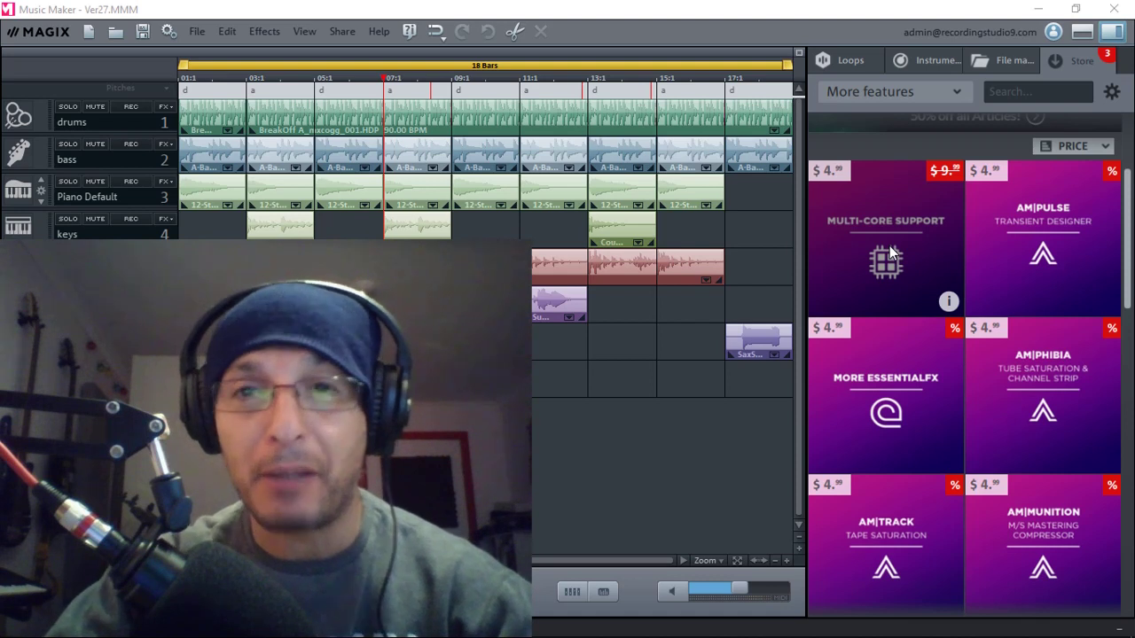
mouse_move(1089, 222)
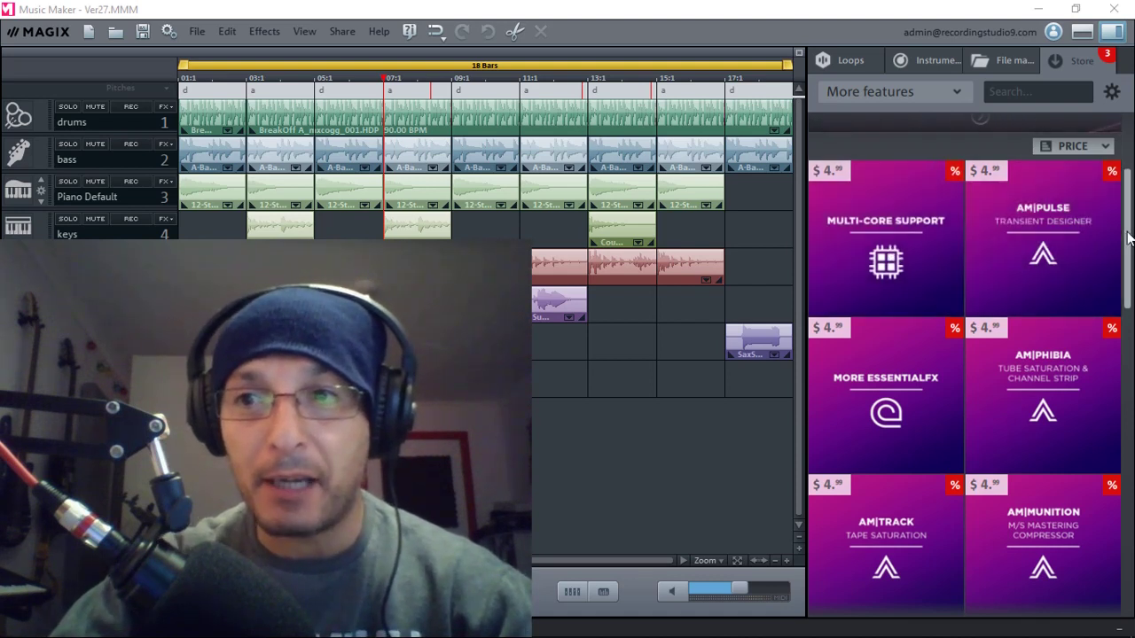
drag(1129, 233, 1131, 278)
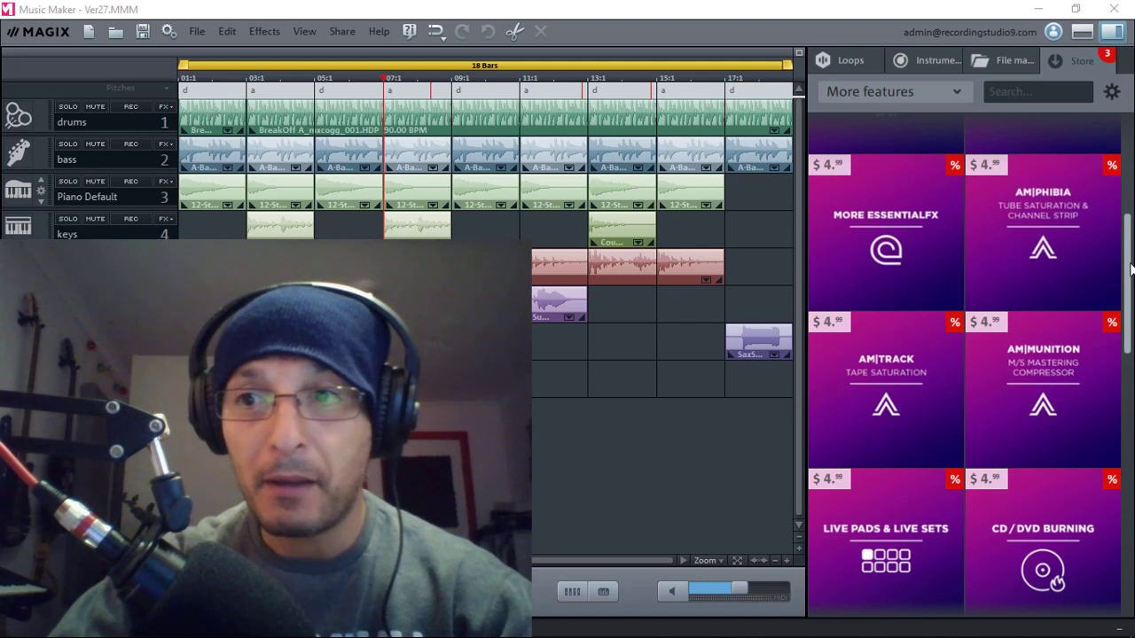
scroll(1129, 275, down, 4)
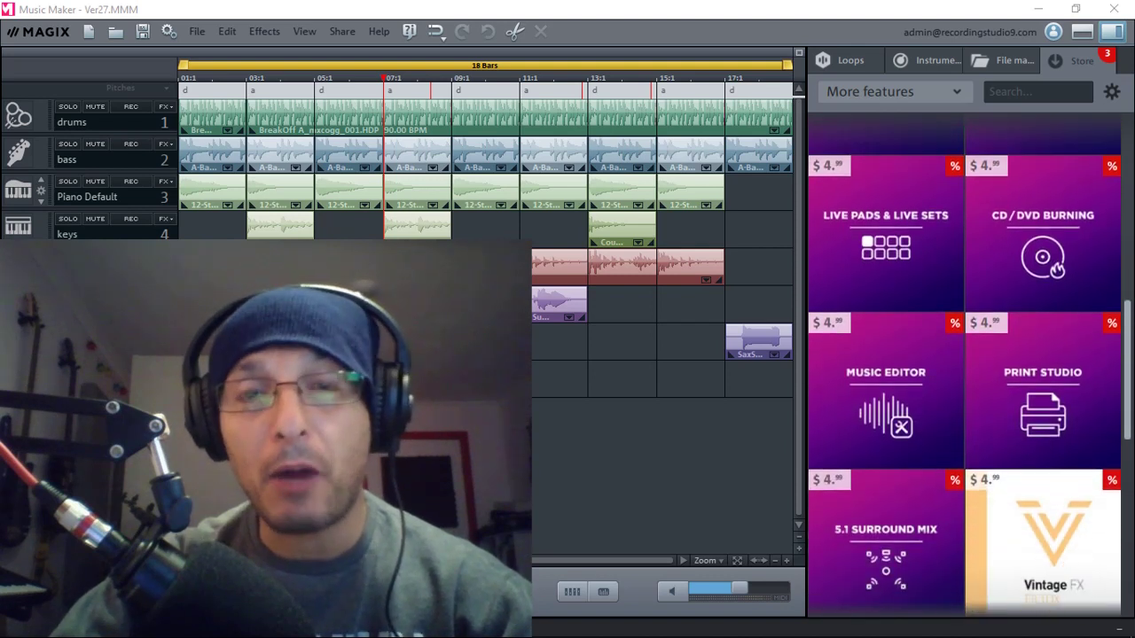
scroll(963, 363, down, 5)
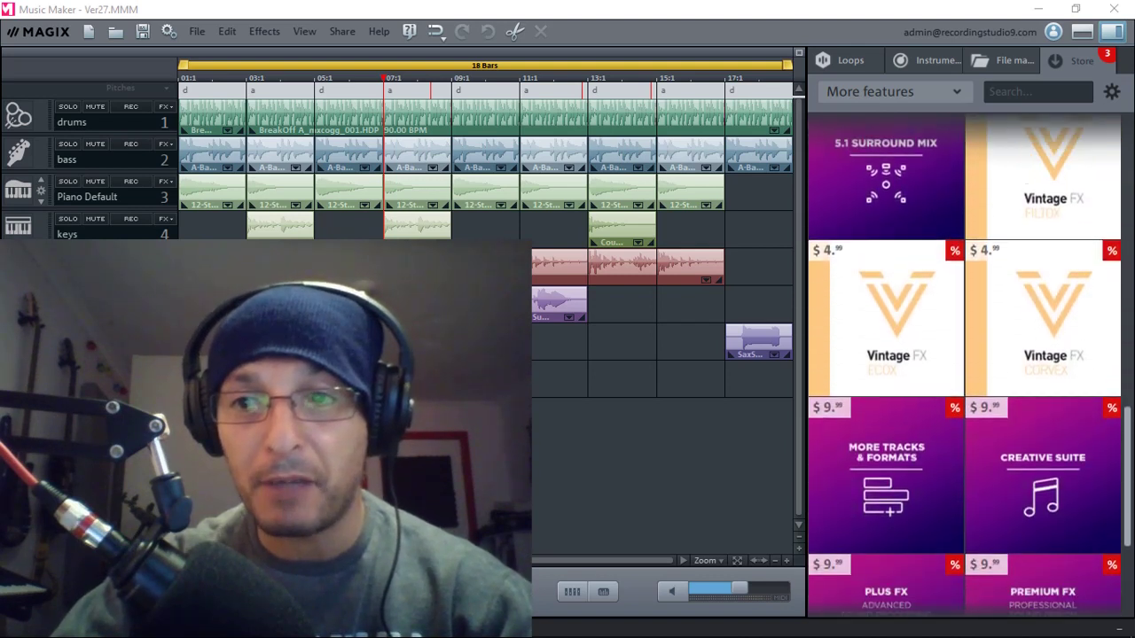
scroll(971, 426, down, 2)
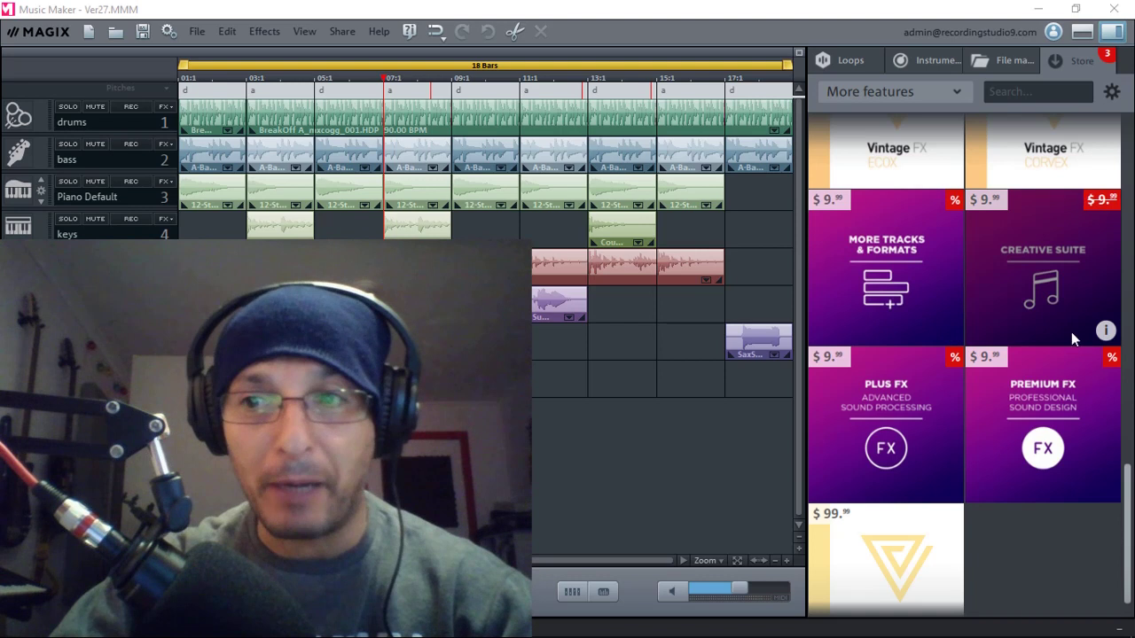
drag(1130, 487, 1127, 137)
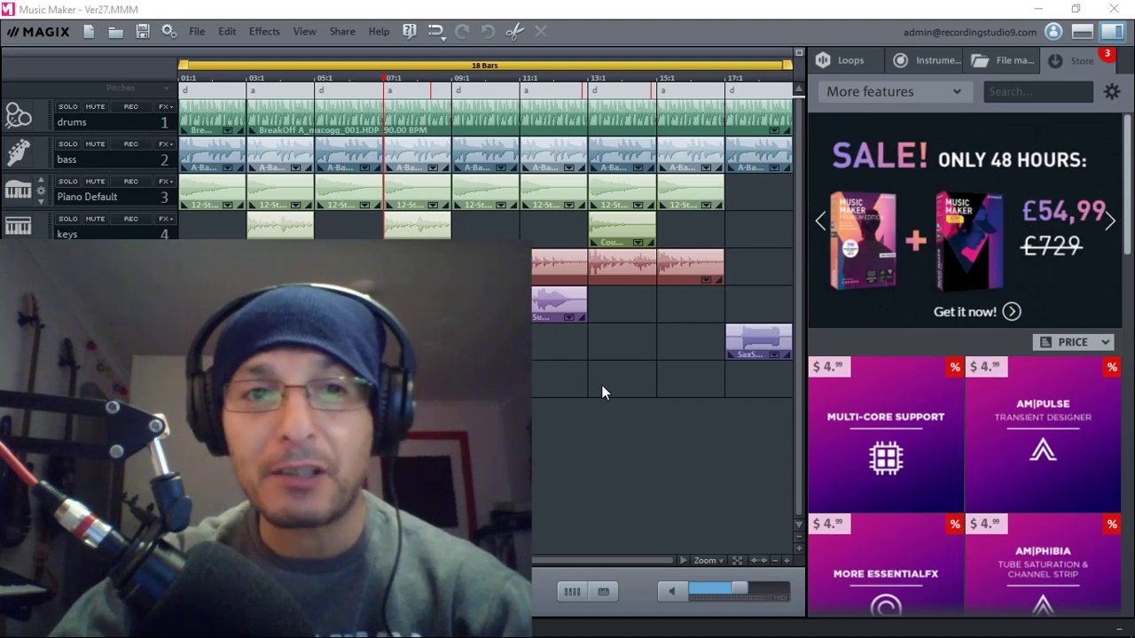
Return the playhead to the start of the song and start playback
key(Home)
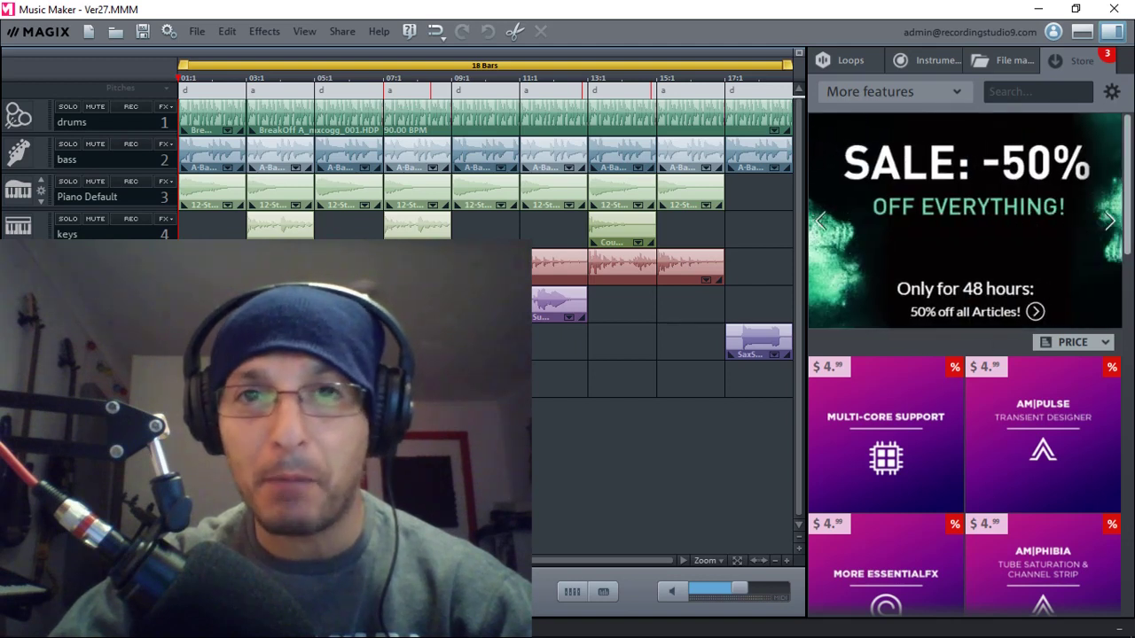
key(space)
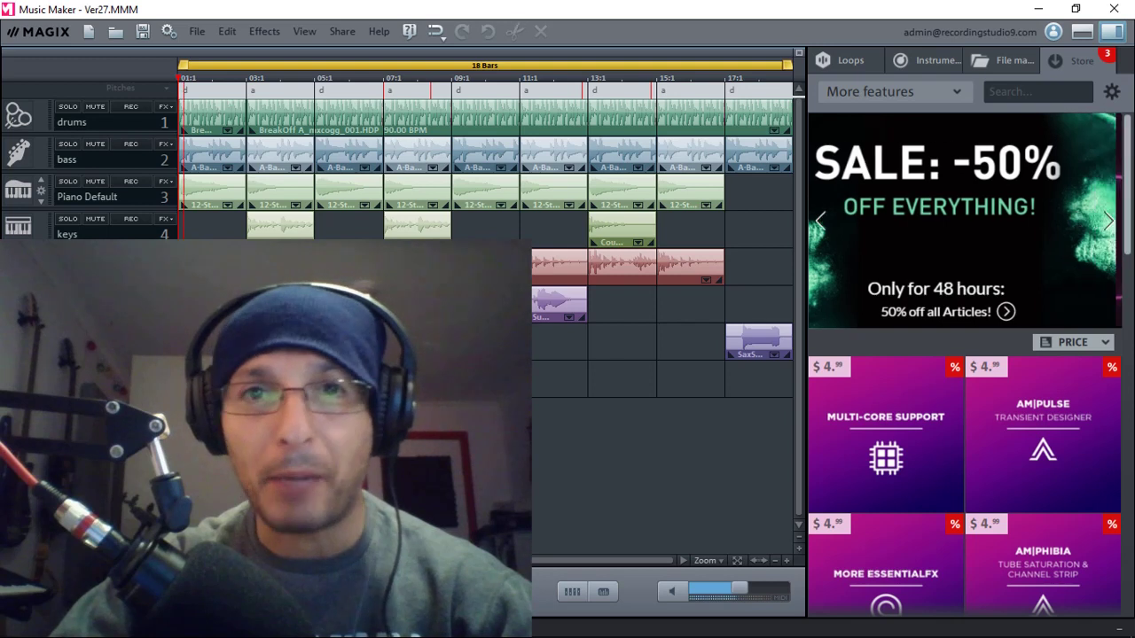